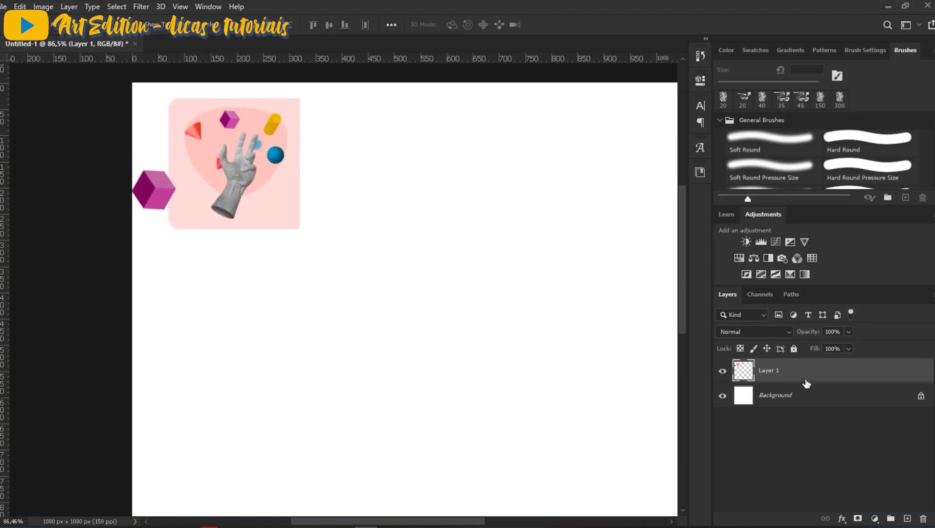
Step: Choose the 3 px Sketching Brush from the f3n illustration brushes set for drawing on Layer 1
key(z)
drag(371, 175, 346, 175)
key(b)
right_click(376, 279)
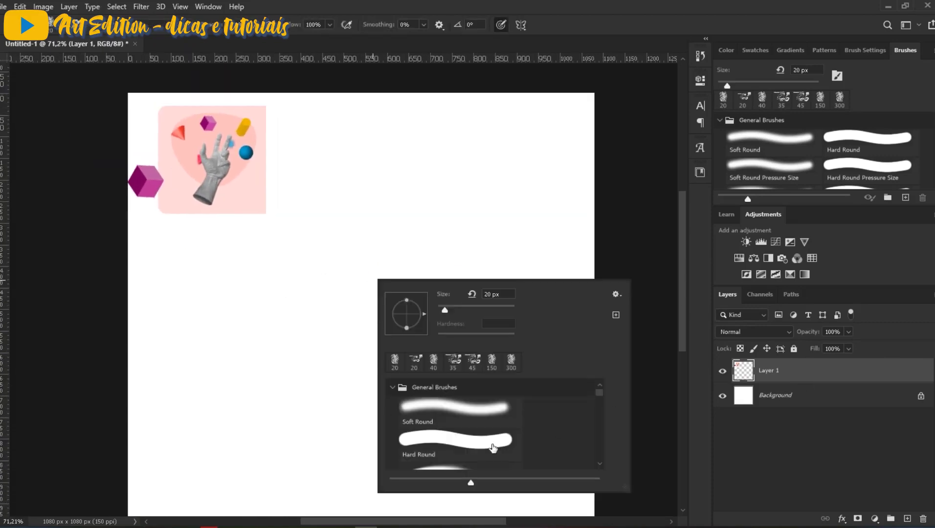
scroll(767, 163, down, 10)
click(767, 162)
scroll(519, 240, up, 5)
scroll(520, 240, down, 2)
drag(520, 240, 496, 159)
Step: Sketch the forearm with its oval cut end below the reference image and erase the oval's stray lines
mouse_move(352, 345)
mouse_down()
mouse_move(443, 397)
mouse_move(431, 245)
mouse_up()
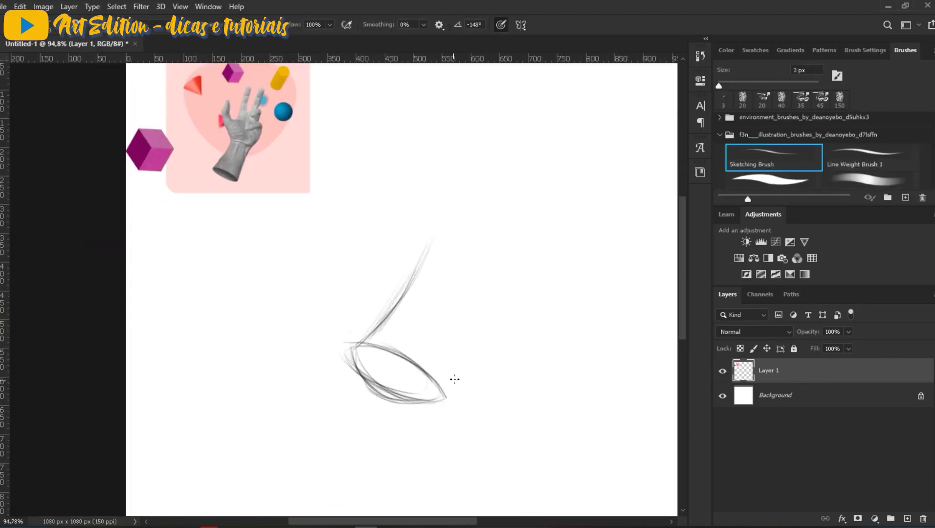
drag(447, 399, 494, 281)
key(e)
drag(346, 360, 401, 405)
Step: Sketch the palm's outer edge and the folded fingers beside it
key(b)
drag(423, 224, 430, 249)
drag(526, 272, 489, 336)
drag(450, 346, 495, 275)
mouse_move(444, 286)
mouse_down()
mouse_move(480, 257)
mouse_move(478, 280)
mouse_up()
Step: Sketch the two raised fingers and the thumb outline running down to the wrist
mouse_move(486, 257)
mouse_down()
mouse_move(461, 224)
mouse_move(473, 139)
mouse_move(451, 142)
mouse_up()
key(ctrl+z)
mouse_move(455, 152)
mouse_down()
mouse_move(433, 233)
mouse_move(479, 161)
mouse_up()
drag(426, 227, 414, 138)
drag(413, 139, 382, 269)
mouse_move(382, 269)
mouse_down()
mouse_move(367, 255)
mouse_move(362, 215)
mouse_up()
mouse_move(360, 208)
mouse_down()
mouse_move(327, 253)
mouse_move(373, 338)
mouse_up()
Step: Erase stray marks near the thumb, then reinforce the thumb-side palm edge, the forearm edge and the lower folded finger
key(e)
mouse_move(387, 322)
mouse_down()
mouse_move(395, 304)
mouse_move(384, 327)
mouse_up()
key(b)
drag(354, 289, 370, 342)
drag(370, 343, 316, 411)
drag(483, 281, 454, 311)
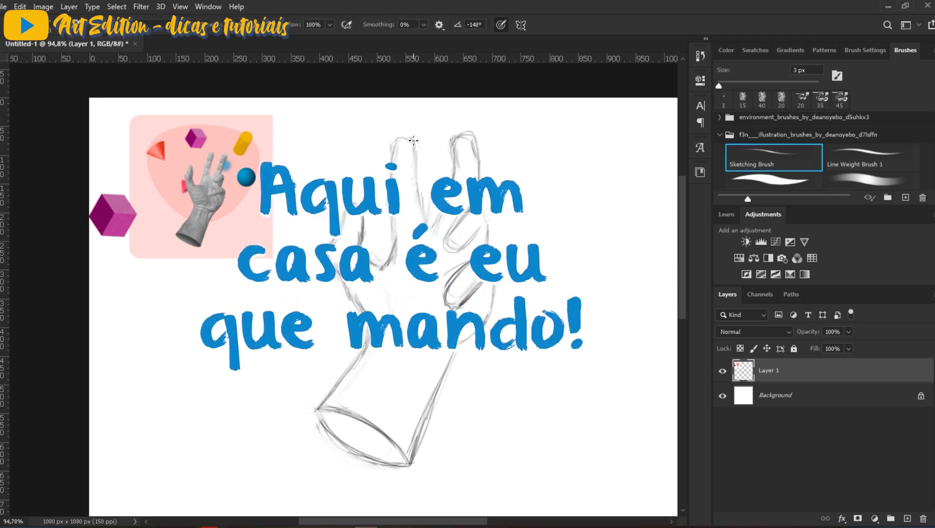
Step: Refine the rounded tips of the two raised fingers
drag(391, 156, 416, 129)
key(e)
key(b)
drag(442, 225, 455, 222)
mouse_move(460, 159)
mouse_down()
mouse_move(474, 156)
mouse_move(451, 125)
mouse_up()
drag(451, 126, 477, 161)
Step: Lasso and adjust the base of the raised finger, then strengthen the lines of the folded finger below it
key(l)
mouse_move(454, 221)
mouse_down()
mouse_move(488, 218)
mouse_move(468, 247)
mouse_move(465, 218)
mouse_up()
key(v)
key(ctrl+d)
key(b)
mouse_move(445, 253)
mouse_down()
mouse_move(484, 238)
mouse_move(484, 256)
mouse_up()
Step: Clean up the raised fingers' outlines with the eraser and add joint creases across them
drag(390, 205, 392, 132)
key(e)
drag(465, 145, 384, 81)
key(b)
drag(428, 165, 443, 165)
drag(430, 194, 443, 192)
drag(427, 142, 446, 113)
drag(479, 163, 416, 163)
Step: Darken the palm's outer edge and the forearm's outer line, and add the curved crease in the palm
mouse_move(524, 269)
mouse_down()
mouse_move(541, 282)
mouse_move(529, 345)
mouse_up()
mouse_move(533, 338)
mouse_down()
mouse_move(500, 361)
mouse_move(460, 472)
mouse_up()
mouse_move(560, 217)
mouse_down()
mouse_move(467, 265)
mouse_move(587, 249)
mouse_up()
drag(544, 243, 567, 293)
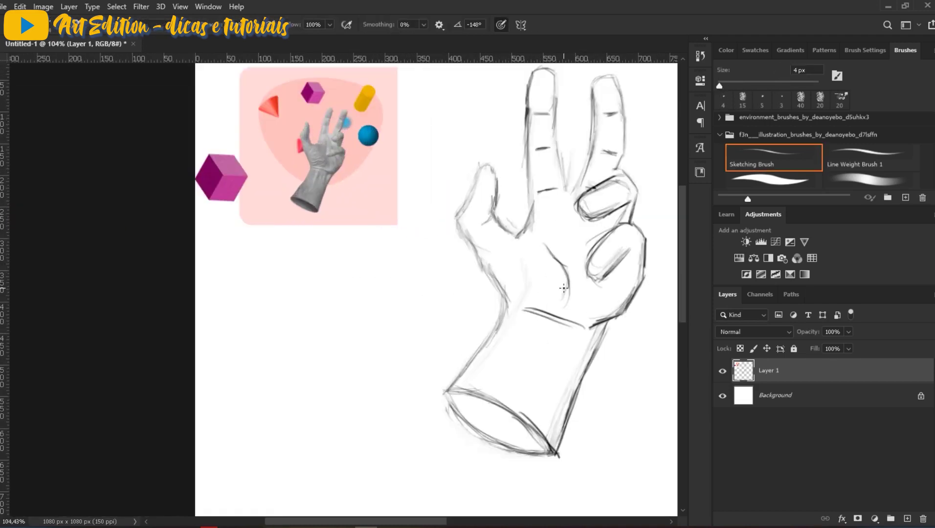
Step: Lasso and adjust the upper folded finger, then redraw its connecting lines to the palm
drag(530, 215, 429, 215)
drag(428, 215, 516, 219)
key(ctrl+z)
key(l)
mouse_move(546, 175)
mouse_down()
mouse_move(494, 290)
mouse_move(546, 177)
mouse_move(542, 234)
mouse_move(617, 202)
mouse_up()
key(v)
key(ctrl+d)
key(b)
mouse_move(617, 202)
mouse_down()
mouse_move(533, 203)
mouse_move(601, 229)
mouse_up()
mouse_move(601, 230)
mouse_down()
mouse_move(599, 209)
mouse_move(576, 259)
mouse_up()
key(b)
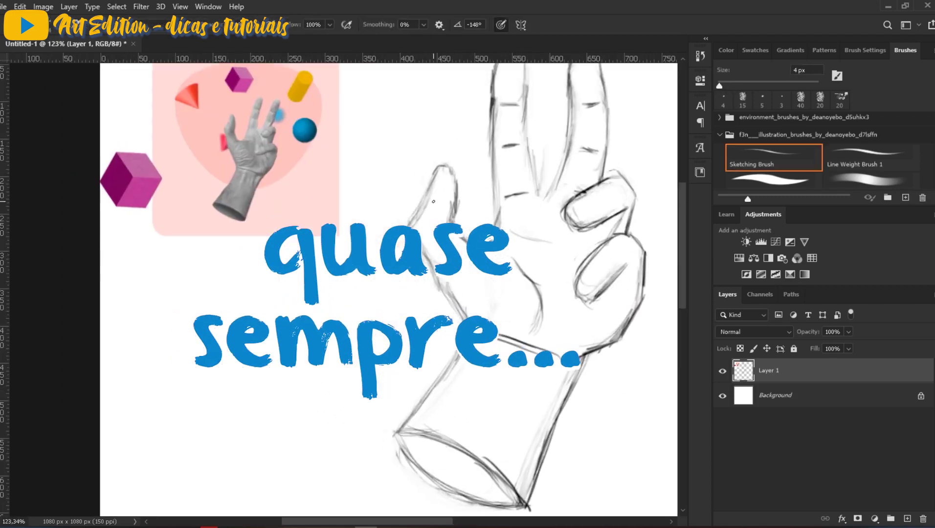
Step: Draw the fingernail on the thumb
drag(433, 201, 422, 211)
drag(533, 162, 440, 193)
key(ctrl+minus)
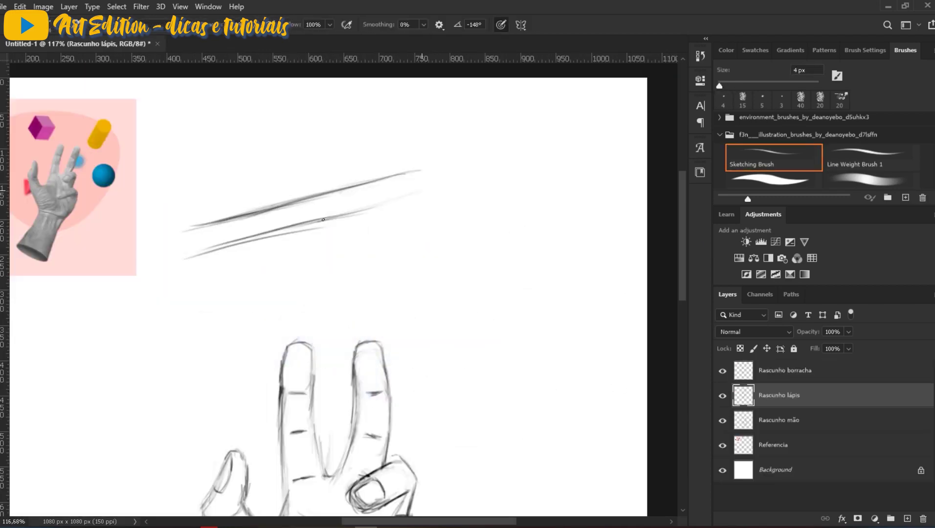
Step: Sketch a long slanted pencil above the hand, with its body edges and tip, on the Rascunho lápis layer
drag(183, 227, 454, 166)
mouse_move(443, 165)
mouse_down()
mouse_move(459, 173)
mouse_move(308, 194)
mouse_up()
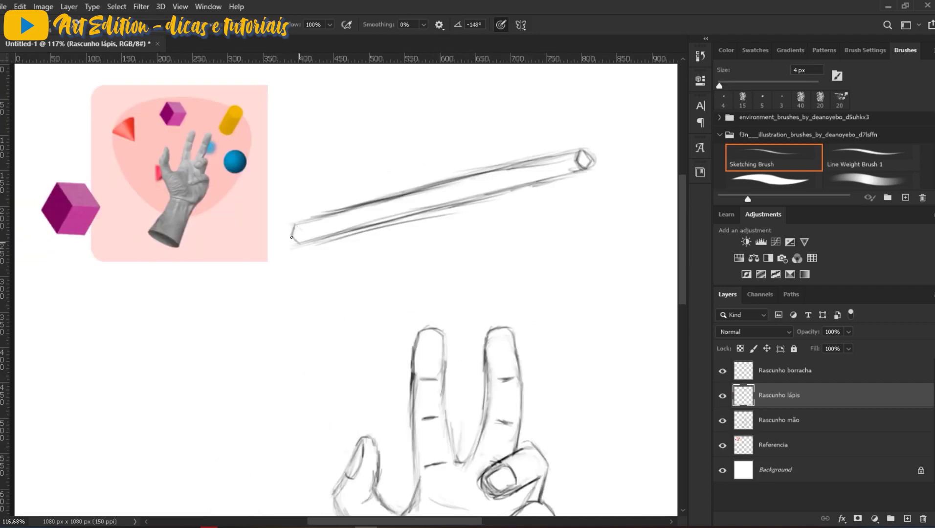
drag(293, 234, 260, 253)
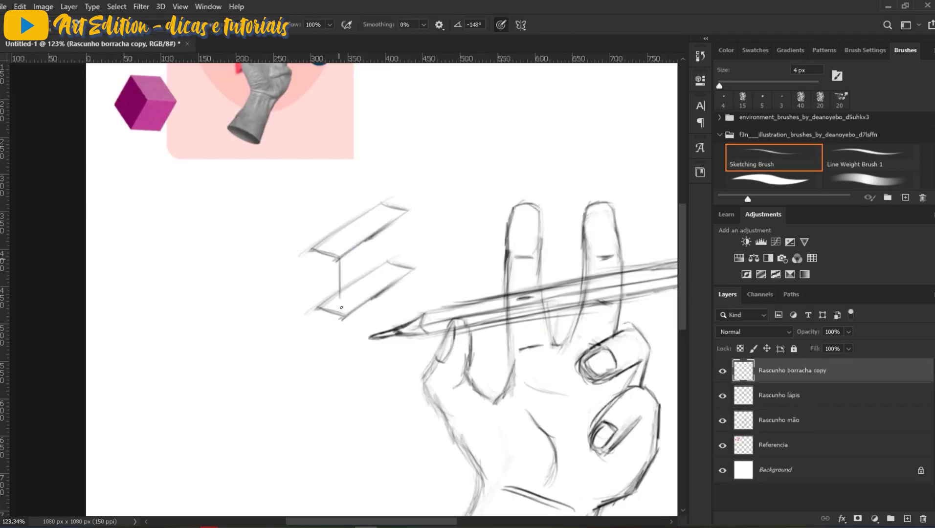
Step: Connect the two slanted faces with vertical edges to form the eraser block
drag(407, 208, 404, 272)
drag(320, 245, 312, 308)
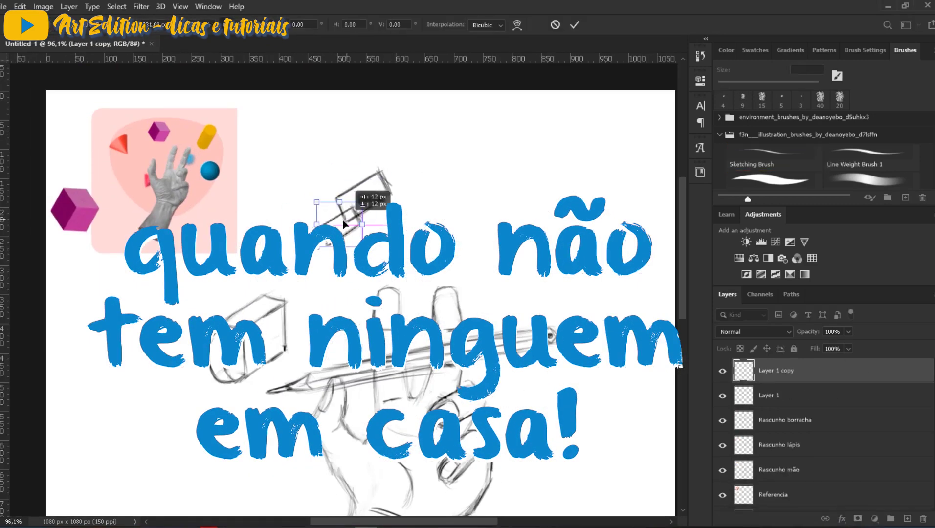
Step: Draw the pencil sharpener's outer edges and lower faces over its rough shape above the hand
click(792, 400)
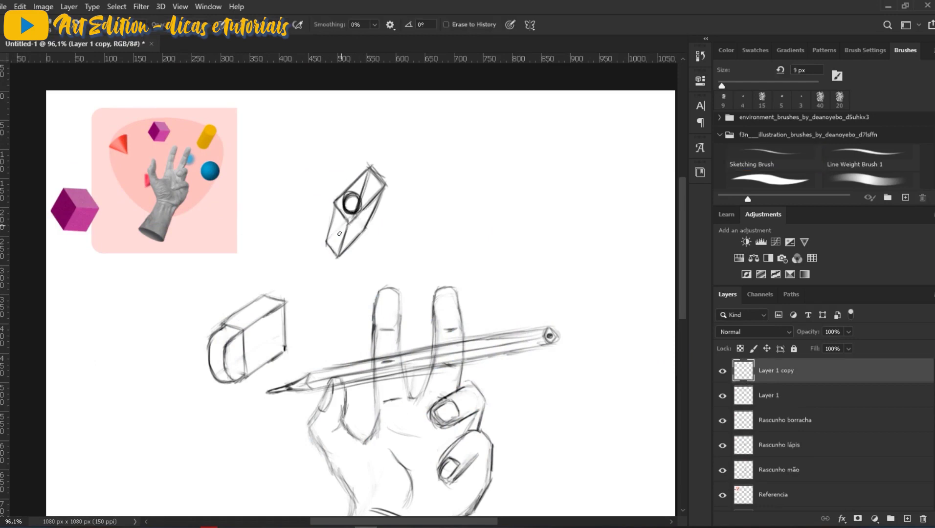
click(385, 139)
key(b)
drag(327, 227, 352, 255)
drag(368, 234, 357, 254)
drag(331, 208, 388, 150)
key(ctrl+z)
drag(318, 204, 379, 162)
drag(395, 175, 365, 225)
mouse_move(321, 207)
mouse_down()
mouse_move(307, 273)
mouse_move(396, 158)
mouse_up()
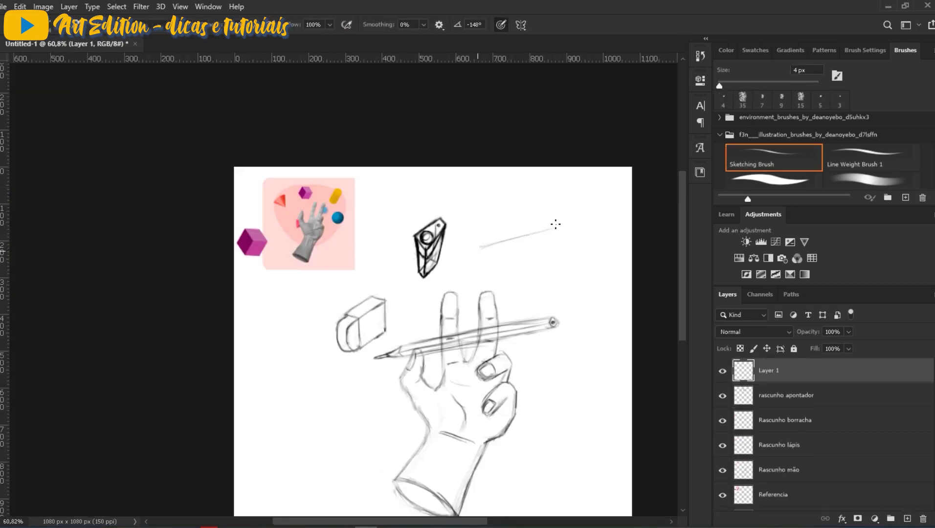
Step: Sketch a long slanted ruler with graduation marks beside the sharpener on Layer 1
drag(554, 223, 609, 231)
scroll(459, 283, up, 3)
key(e)
drag(503, 237, 555, 219)
key(b)
drag(186, 266, 579, 145)
drag(504, 153, 507, 166)
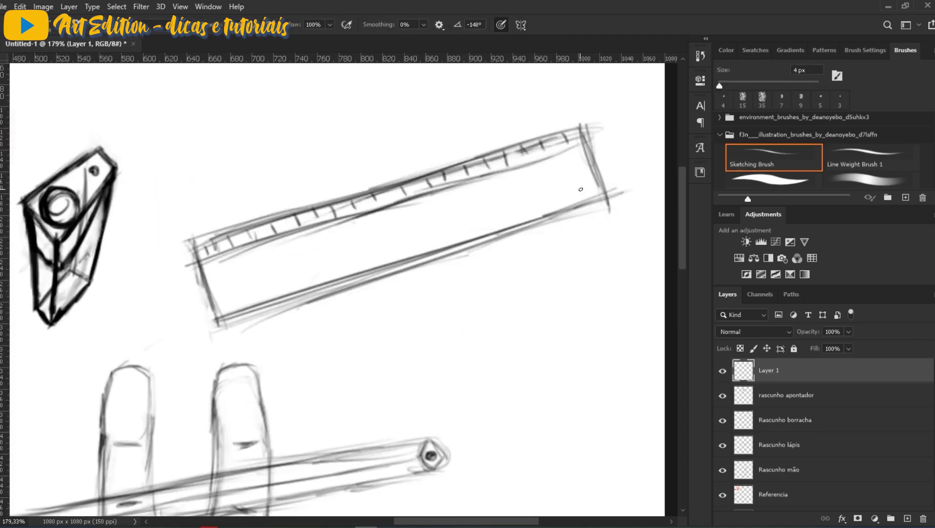
Step: Erase the stray lines around the ruler and rotate it to slope down away from the sharpener
key(e)
drag(274, 323, 541, 229)
drag(189, 240, 198, 287)
key(b)
scroll(372, 273, down, 4)
key(ctrl+t)
Step: Select the sketch layers from Layer 1 through Rascunho mão and move them together slightly left
shift+click(779, 470)
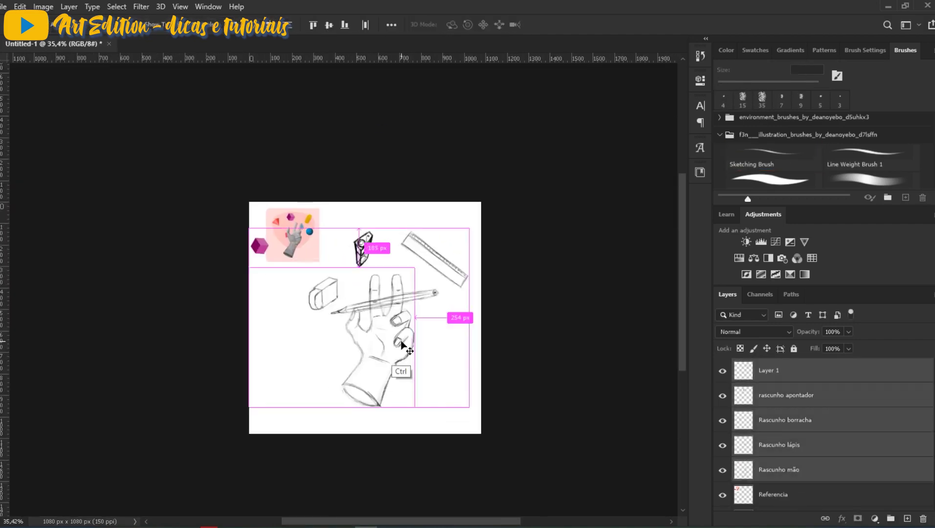
drag(403, 365, 381, 366)
Step: Create a new layer and sketch a large tilted triangle around the hand with a smaller brush
click(907, 519)
key(b)
key(bracketleft)
drag(376, 203, 282, 362)
drag(259, 356, 458, 436)
drag(354, 235, 404, 172)
drag(402, 183, 462, 430)
key(z)
drag(457, 325, 438, 316)
Step: Try to transform the lassoed thumb area on the Rascunho mão layer
click(769, 370)
key(v)
click(778, 469)
scroll(307, 334, up, 5)
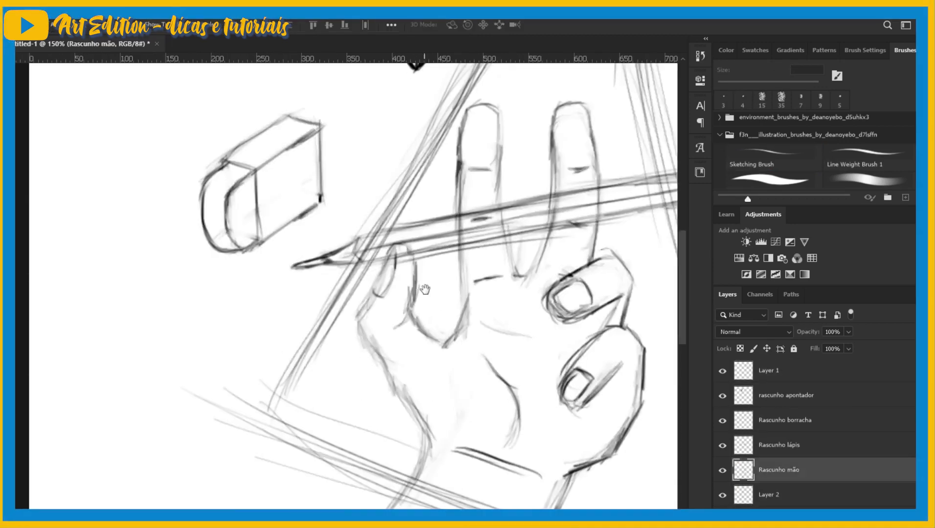
scroll(426, 290, down, 3)
scroll(291, 353, up, 5)
drag(274, 259, 281, 256)
key(ctrl+t)
drag(352, 234, 426, 329)
key(Escape)
scroll(313, 293, down, 8)
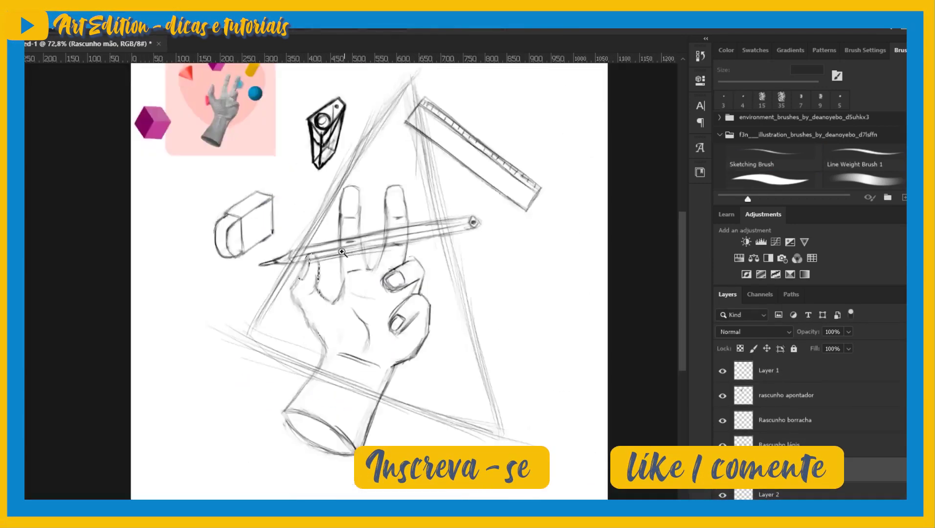
Step: Reposition the eraser, the sharpener and the ruler slightly around the triangle
scroll(285, 195, up, 1)
drag(264, 207, 262, 198)
drag(325, 128, 318, 141)
drag(484, 157, 489, 162)
key(z)
drag(477, 265, 412, 281)
Step: Select the sketch layers from Rascunho mão up to the topmost one and open the top entry's name for editing
click(779, 470)
shift+click(770, 373)
double_click(770, 372)
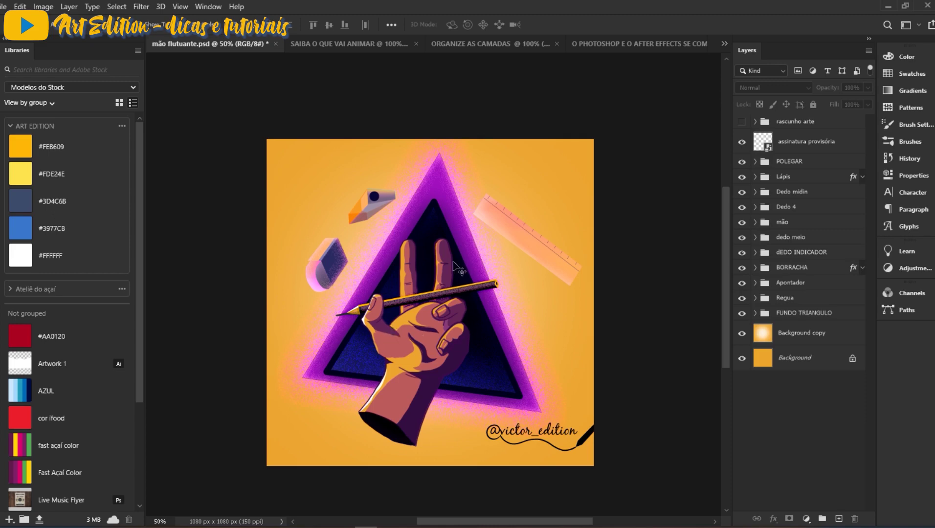
Step: Select the BORRACHA group in mão flutuante.psd and inspect the layers it contains
scroll(419, 288, up, 1)
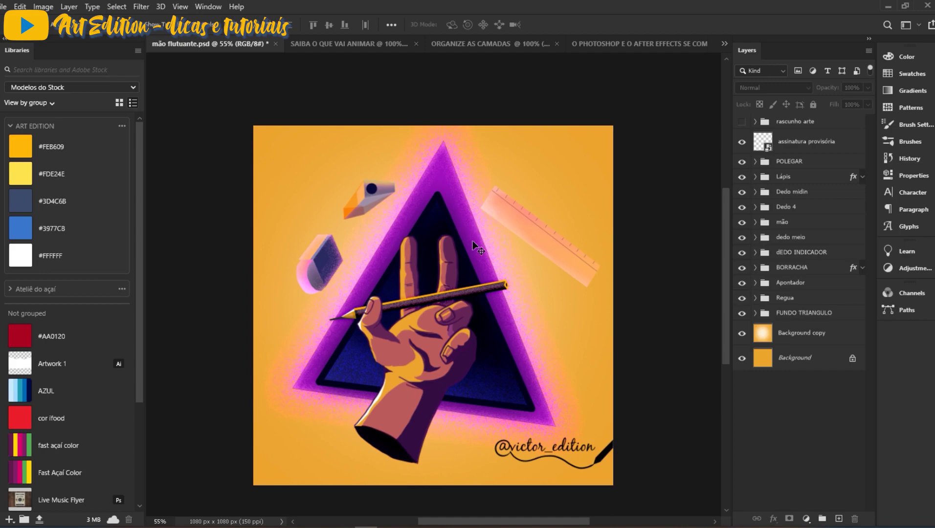
scroll(448, 293, up, 1)
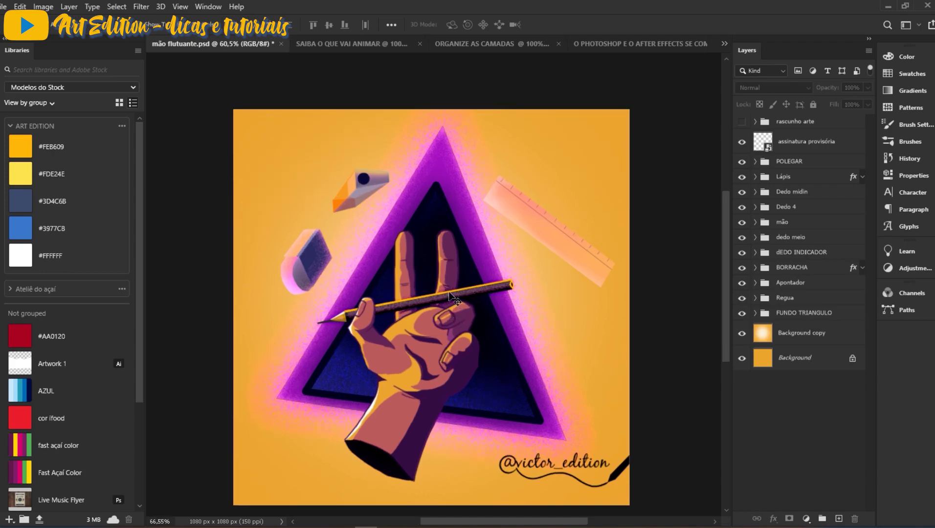
scroll(448, 293, up, 4)
scroll(436, 290, down, 5)
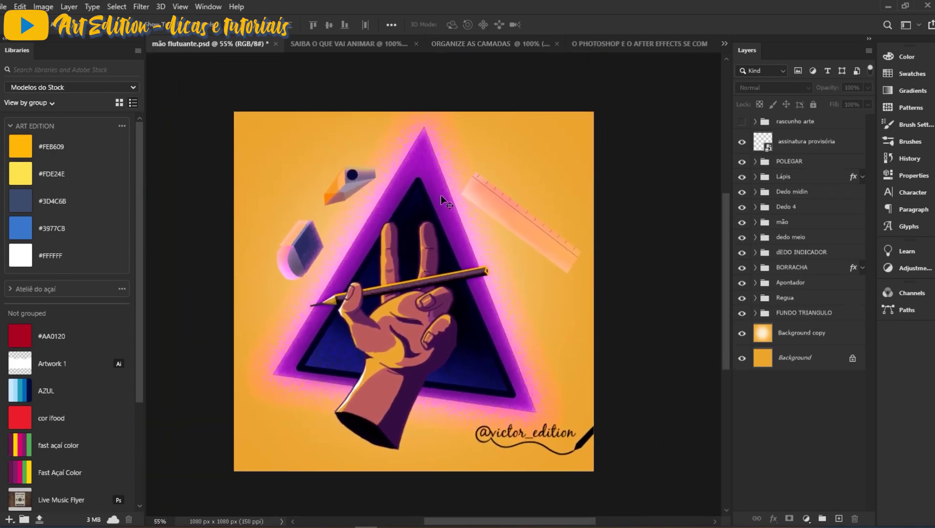
scroll(310, 246, up, 1)
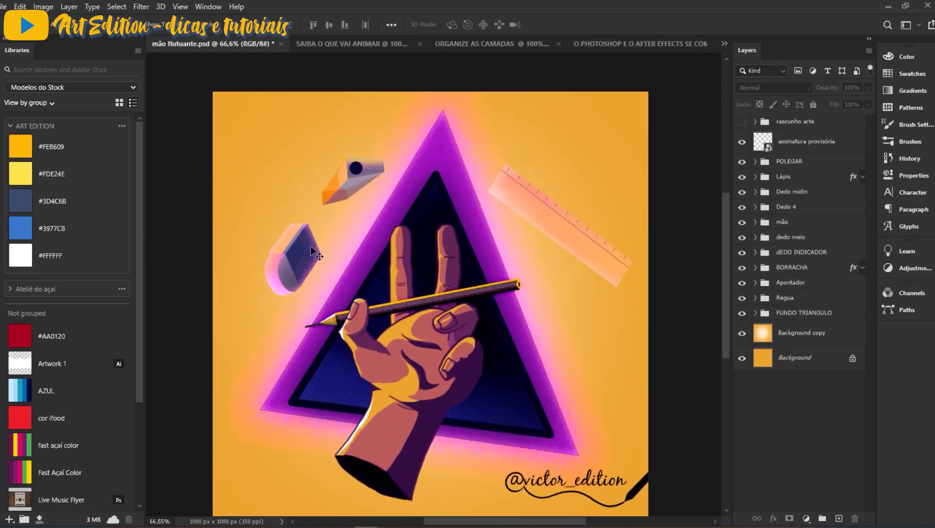
ctrl+click(295, 264)
click(783, 268)
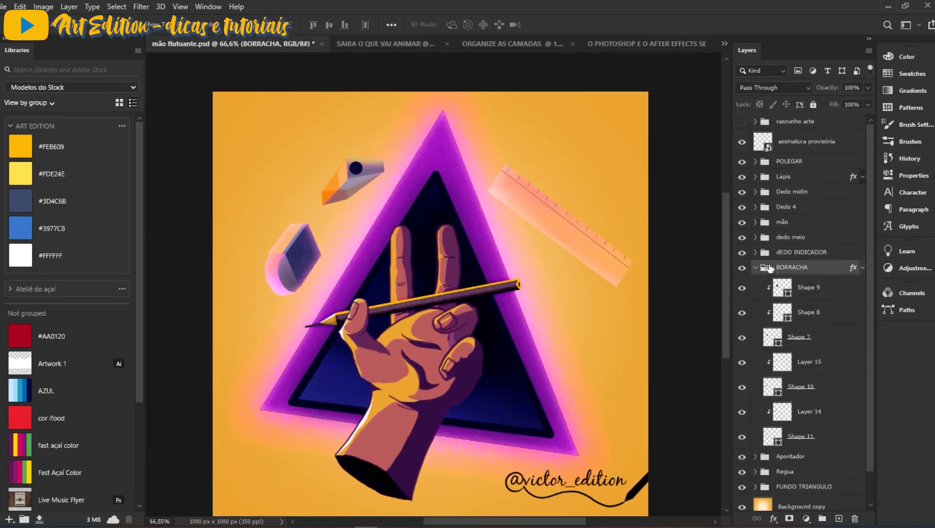
click(755, 268)
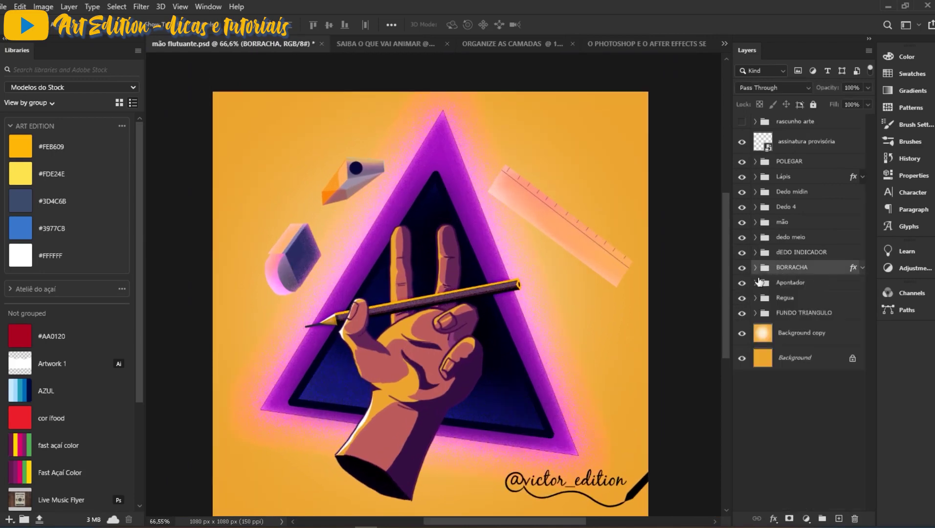
Step: Add the Apontador, Regua and Lápis groups to the selection and move all four objects slightly up and left
ctrl+click(808, 283)
ctrl+click(805, 299)
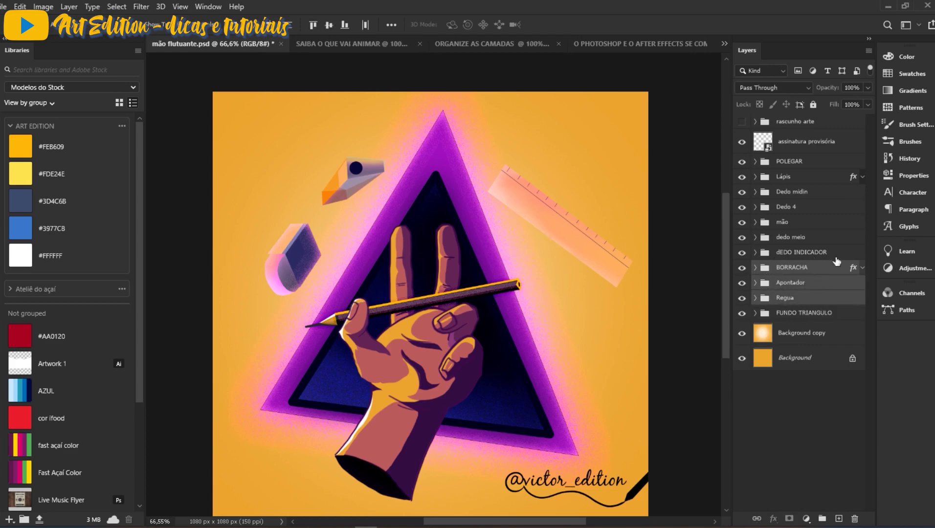
ctrl+click(792, 181)
mouse_move(507, 291)
mouse_down()
mouse_move(493, 263)
mouse_move(518, 247)
mouse_move(510, 256)
mouse_move(480, 255)
mouse_move(496, 273)
mouse_move(498, 266)
mouse_move(493, 282)
mouse_move(497, 273)
mouse_move(477, 279)
mouse_move(477, 290)
mouse_move(503, 284)
mouse_move(472, 272)
mouse_move(488, 278)
mouse_up()
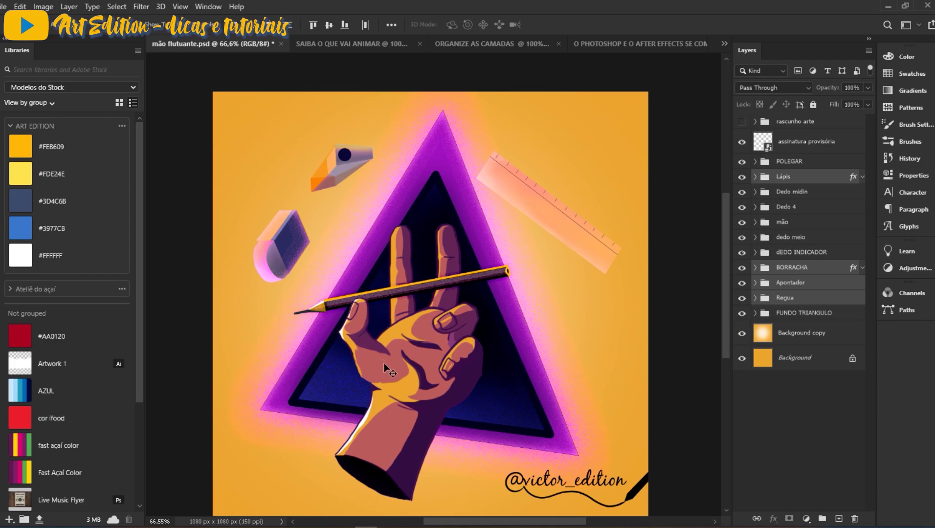
Step: Select only the Lápis group, move the pencil back down behind the thumb and collapse the group
click(496, 275)
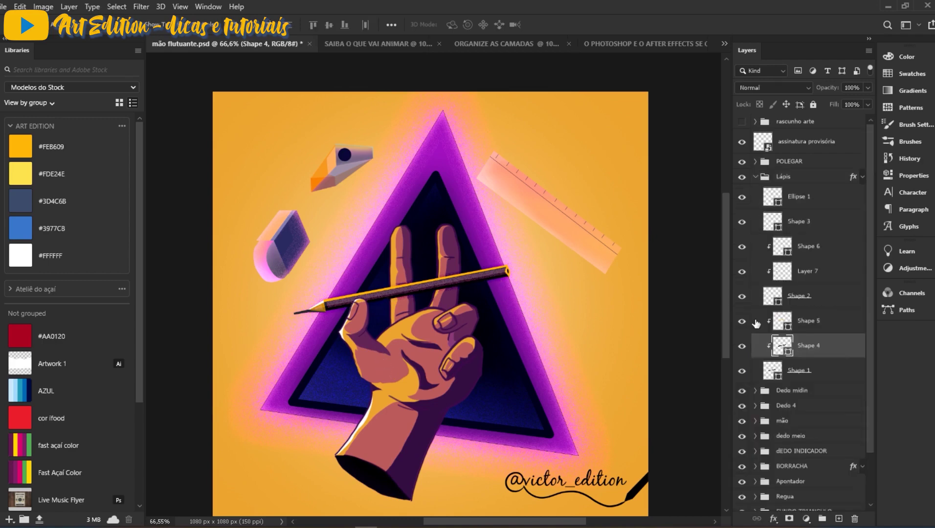
click(800, 176)
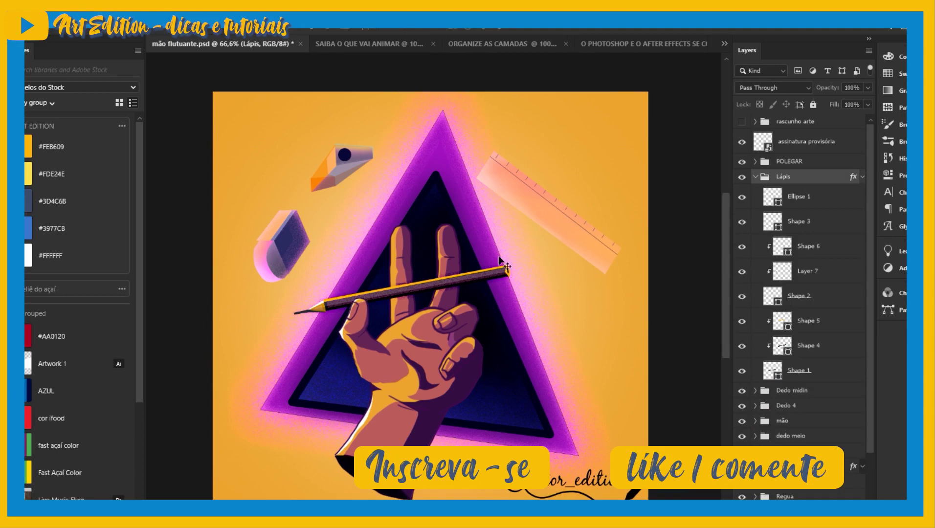
mouse_move(488, 271)
mouse_down()
mouse_move(493, 187)
mouse_move(504, 219)
mouse_move(492, 266)
mouse_move(434, 273)
mouse_move(491, 285)
mouse_up()
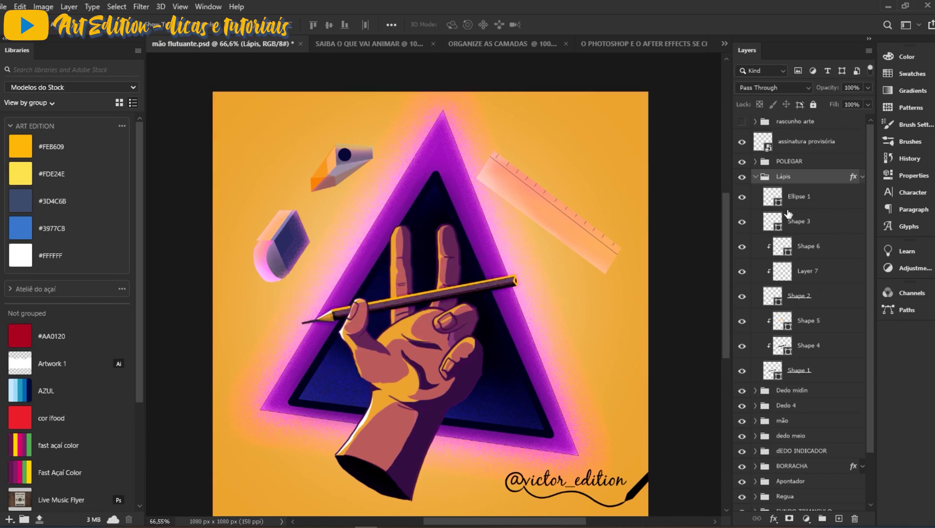
click(755, 177)
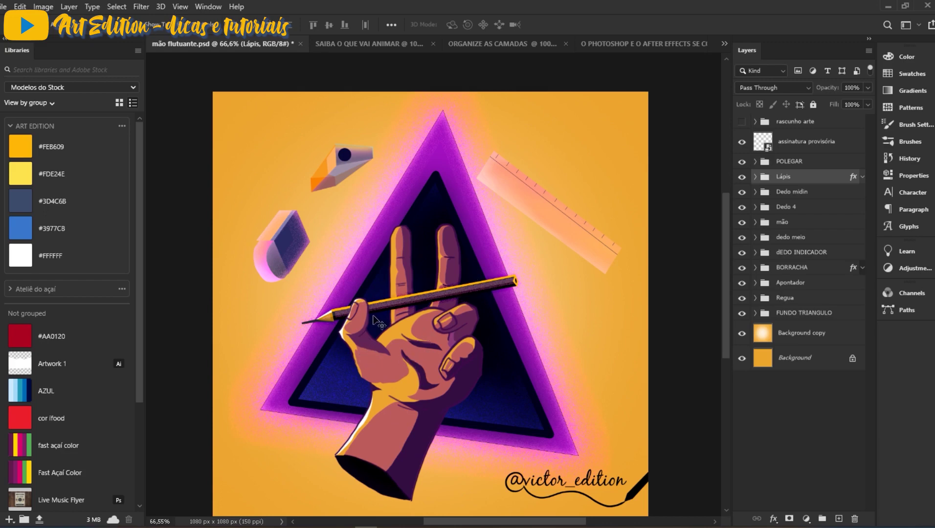
Step: Select the collapsed POLEGAR group and shift the thumb slightly along the pencil
ctrl+click(364, 339)
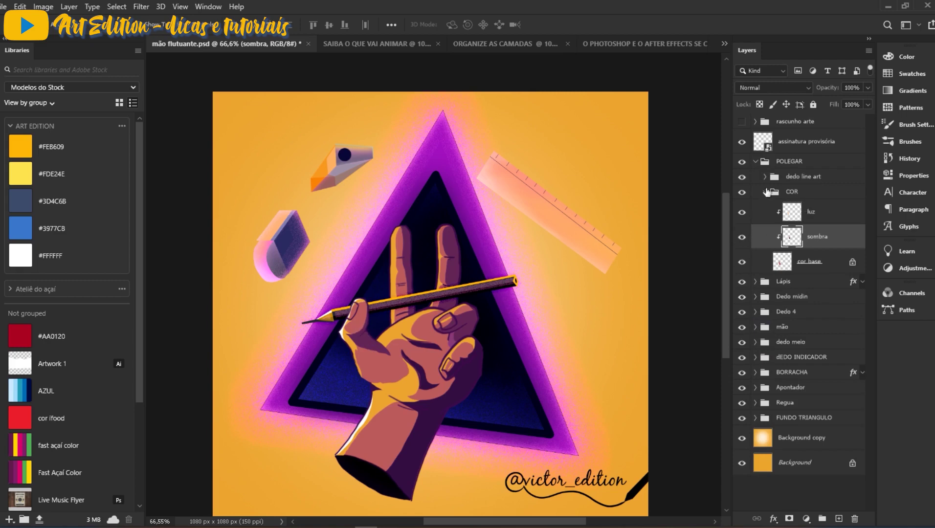
click(755, 162)
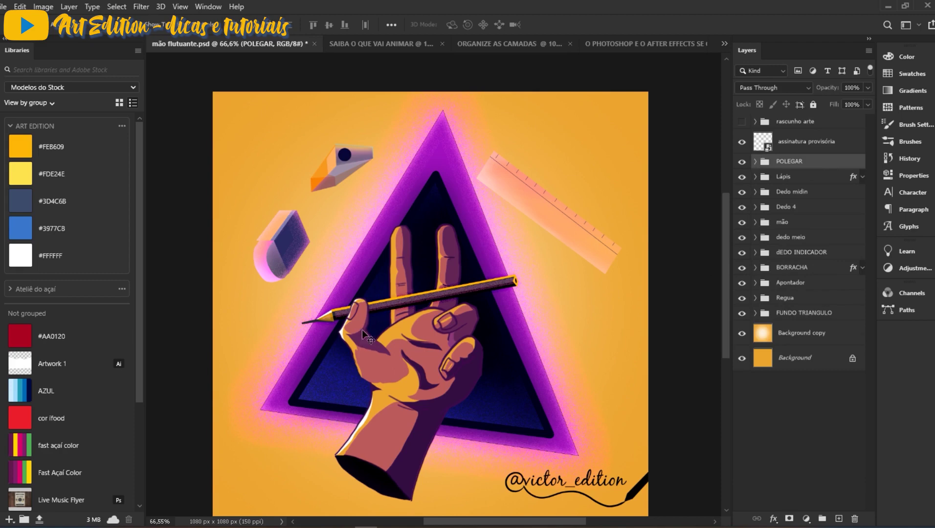
scroll(352, 336, up, 1)
scroll(353, 334, up, 2)
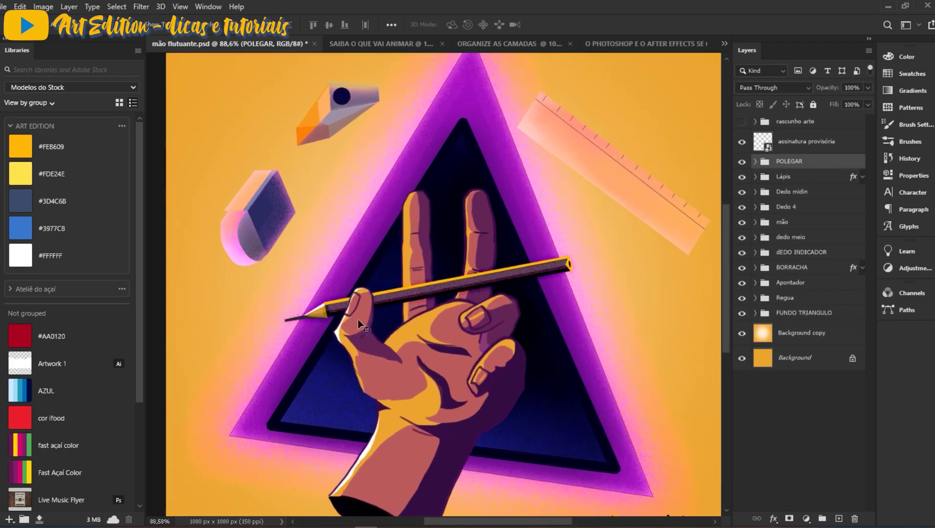
mouse_move(363, 306)
mouse_down()
mouse_move(364, 293)
mouse_move(440, 266)
mouse_move(364, 272)
mouse_move(354, 294)
mouse_move(361, 319)
mouse_move(356, 306)
mouse_up()
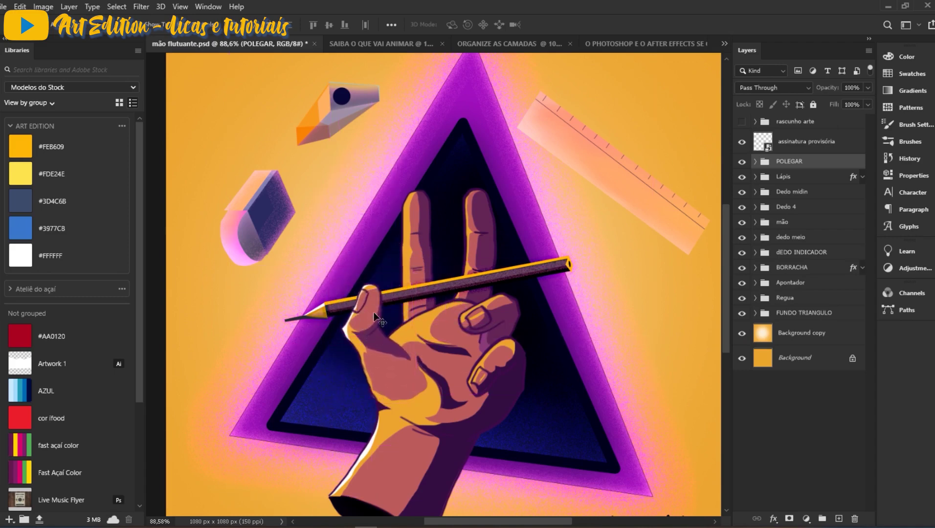
Step: Try rotating the thumb about 6.5° clockwise and shifting it over the pencil with Free Transform
key(ctrl+t)
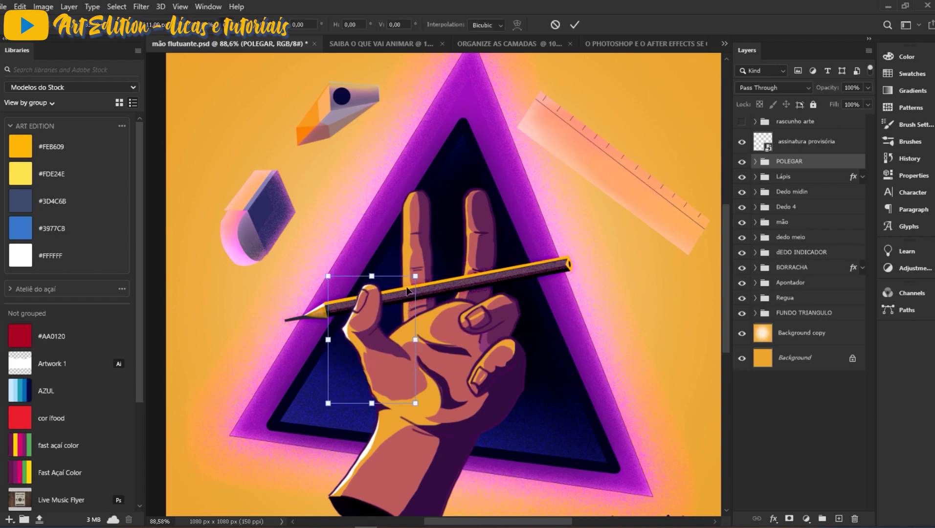
mouse_move(443, 259)
mouse_down()
mouse_move(467, 264)
mouse_move(455, 260)
mouse_up()
drag(373, 306, 381, 304)
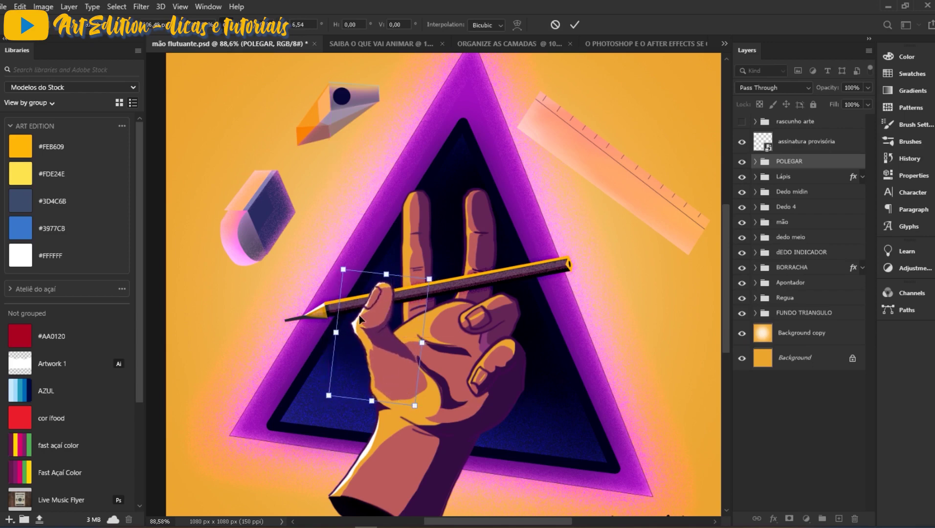
key(Return)
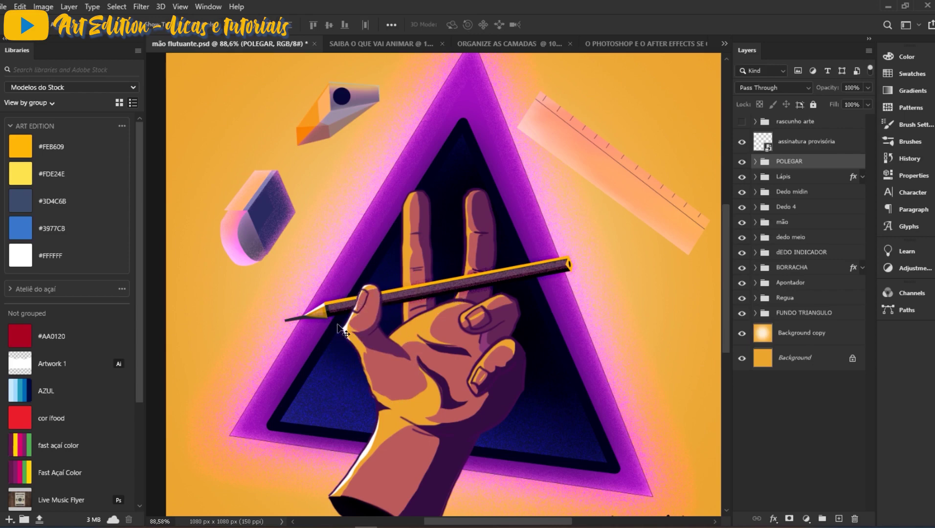
Step: Select and collapse the dEDO INDICADOR group, and try rotating the index finger counterclockwise with a skew using Free Transform
click(412, 205)
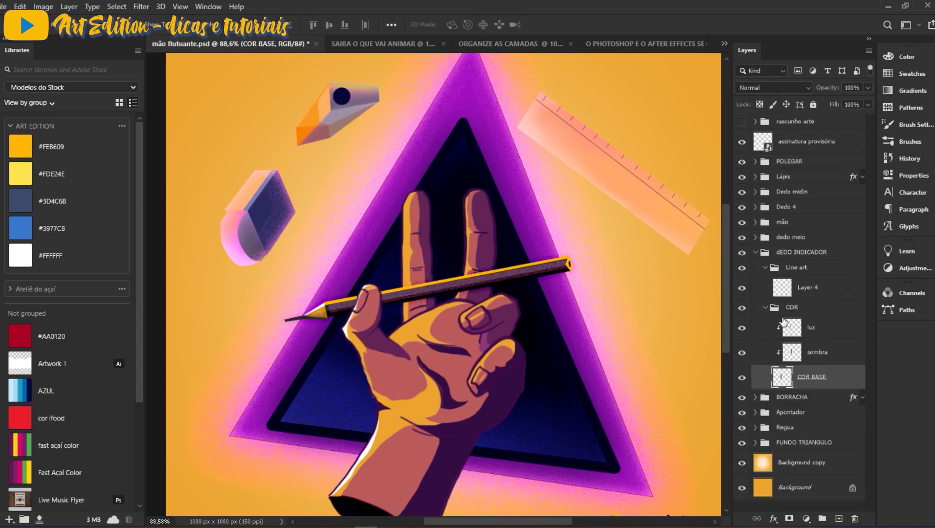
key(ctrl+plus)
click(775, 252)
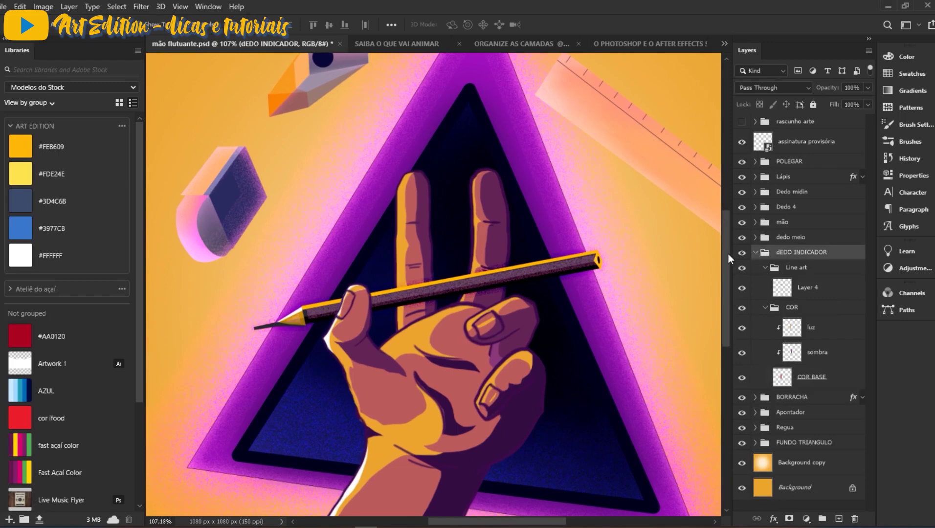
click(755, 252)
key(ctrl+t)
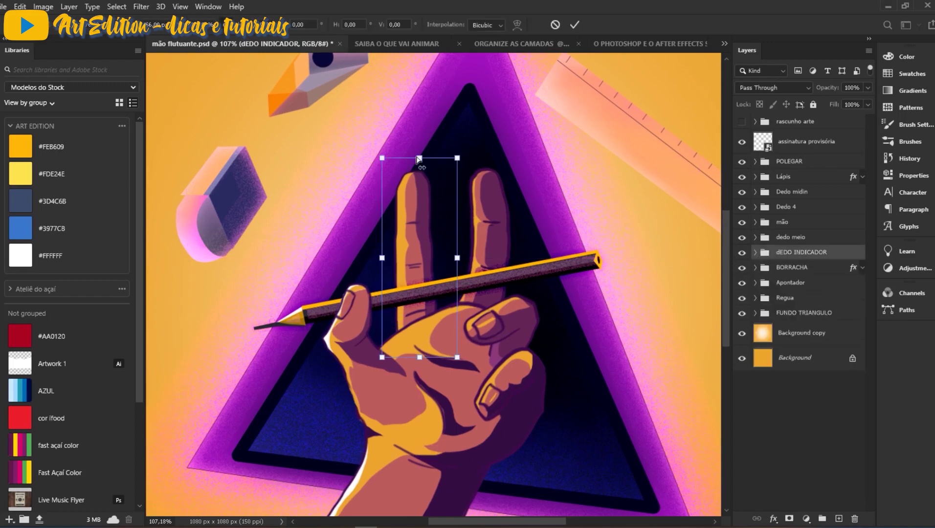
drag(459, 160, 443, 170)
drag(381, 159, 357, 201)
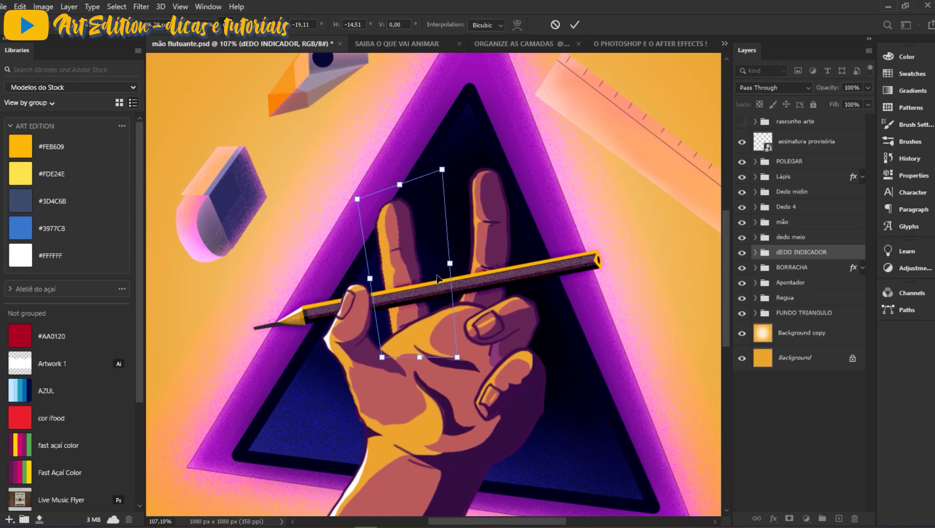
key(Return)
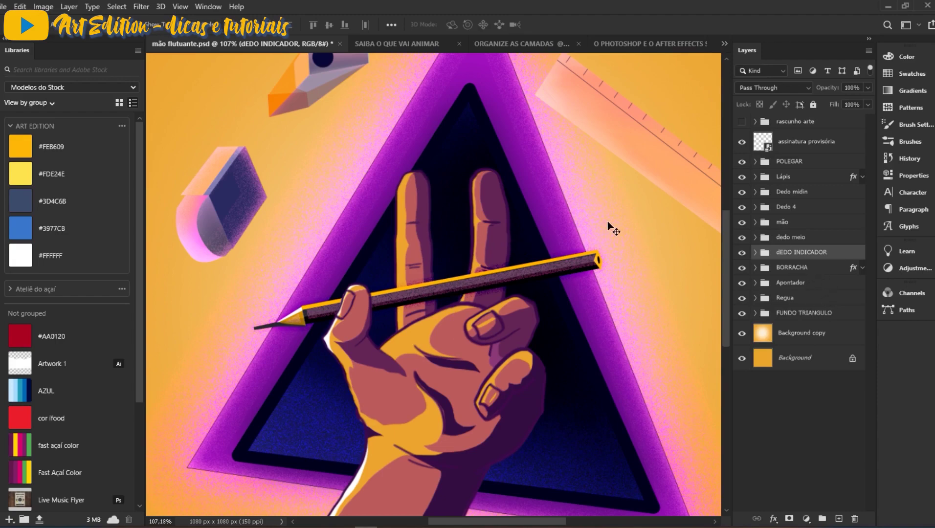
Step: Examine how the thumb and wrist join the palm, selecting the thumb's COR group and the Layer 3 hand line art
scroll(367, 275, down, 2)
scroll(353, 304, up, 3)
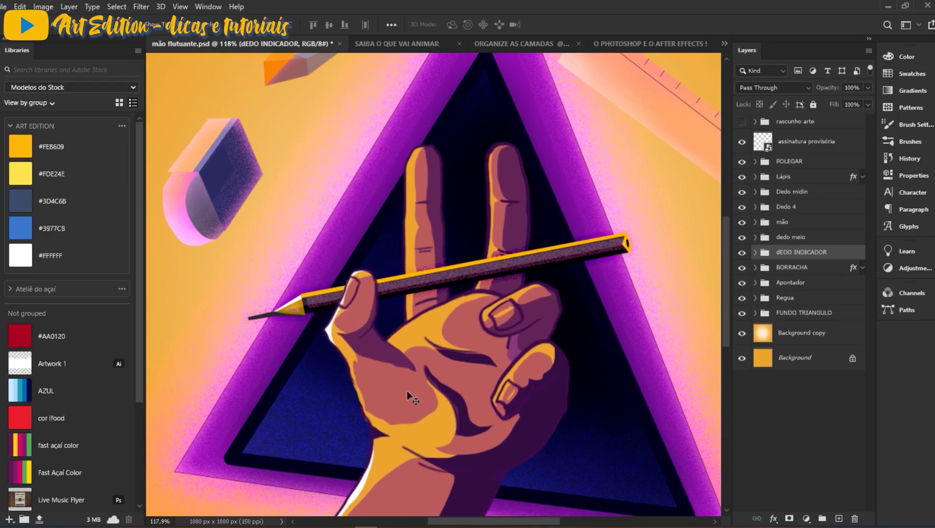
scroll(407, 391, up, 2)
ctrl+click(343, 277)
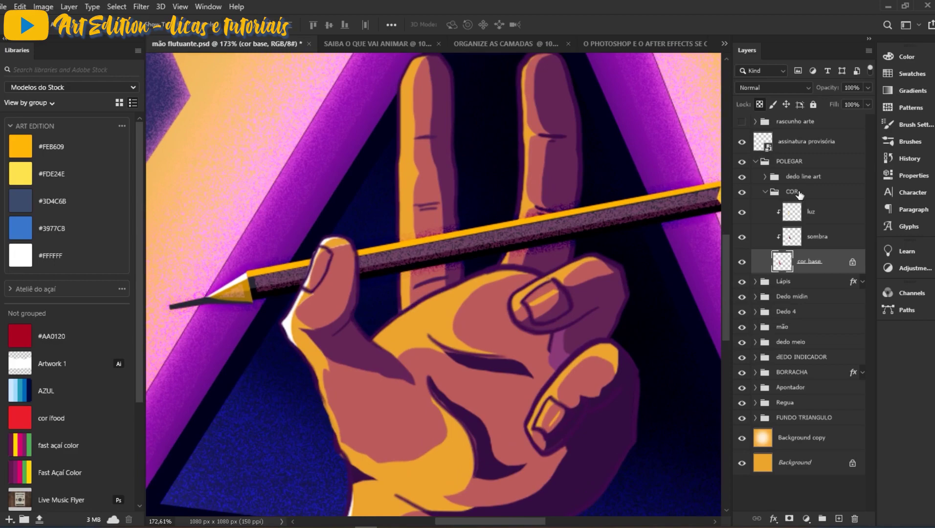
click(795, 193)
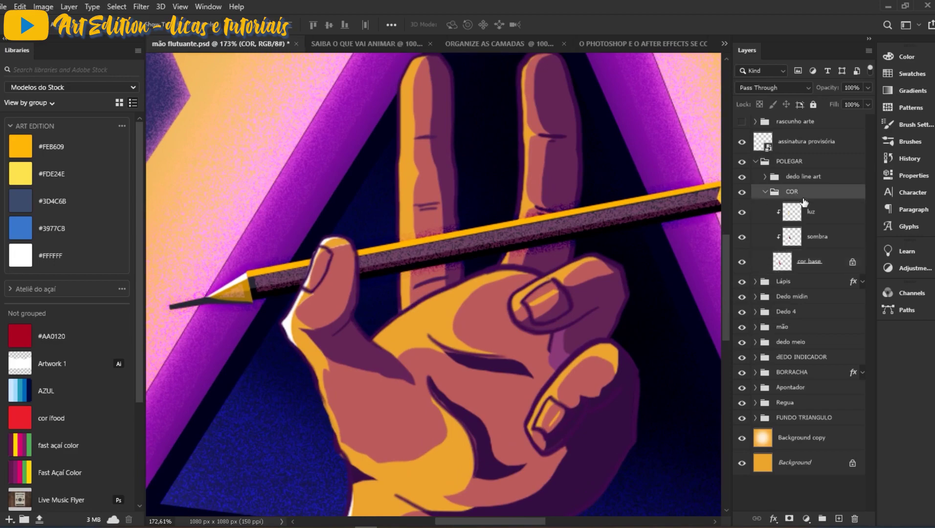
scroll(441, 328, down, 1)
drag(454, 383, 484, 239)
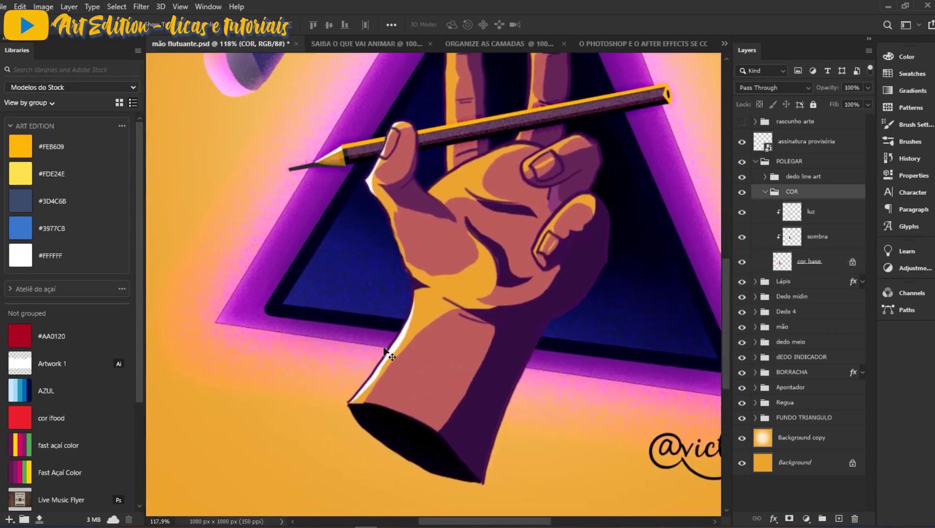
ctrl+click(404, 260)
scroll(401, 257, up, 2)
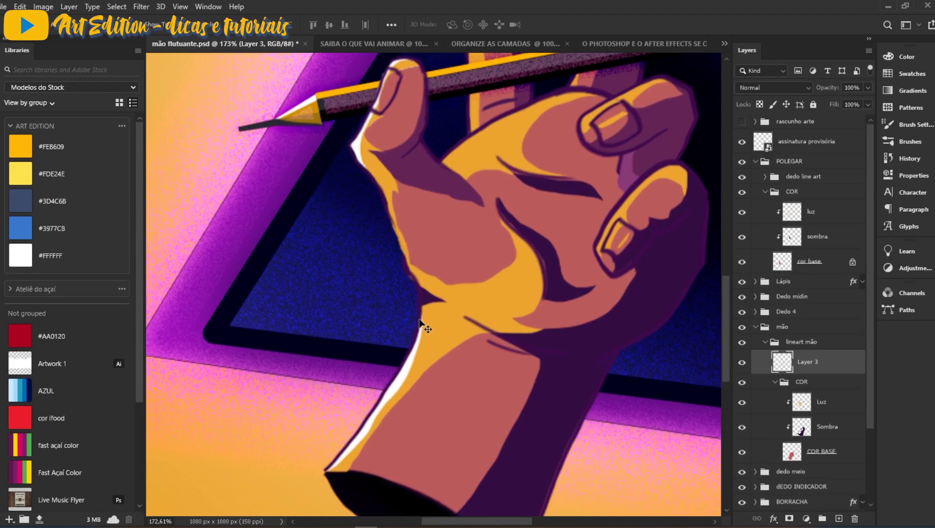
scroll(459, 289, down, 1)
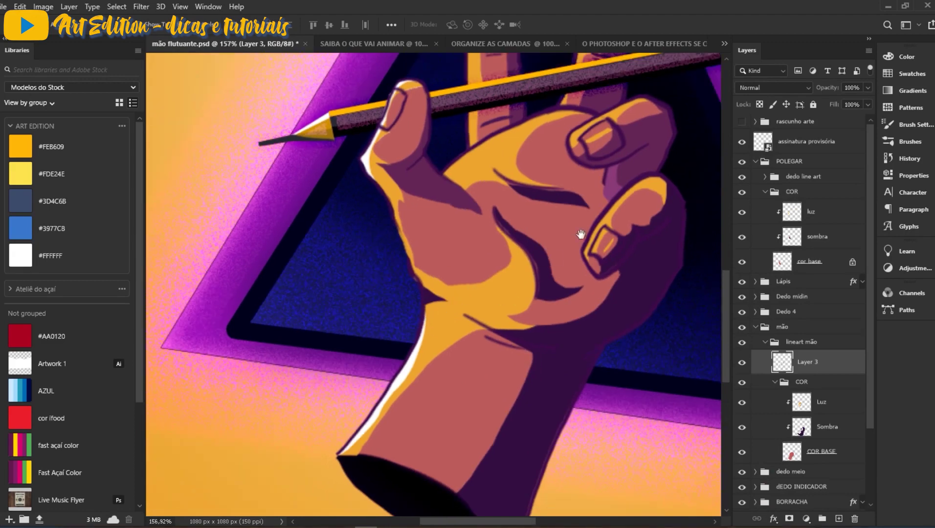
drag(573, 242, 500, 300)
drag(424, 197, 430, 225)
Step: Select the COR group inside POLEGAR and collapse it
ctrl+click(355, 301)
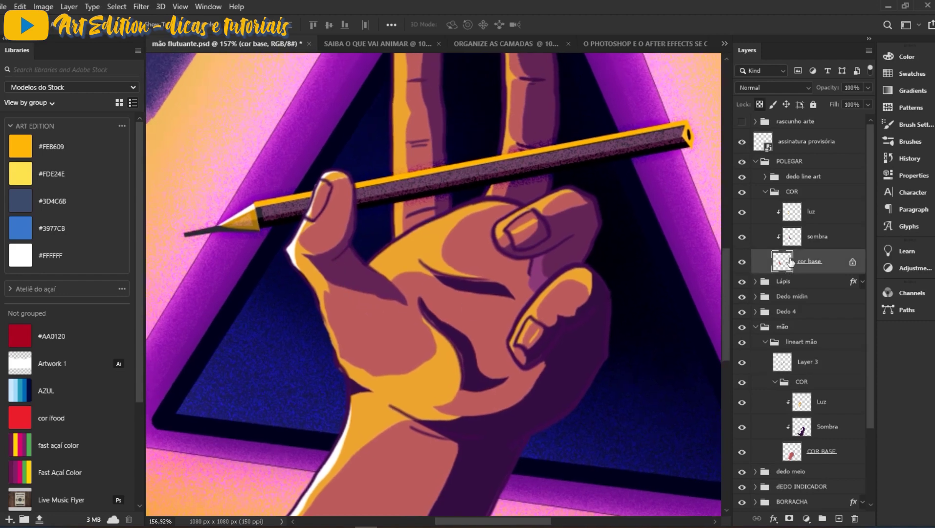
click(798, 195)
click(764, 193)
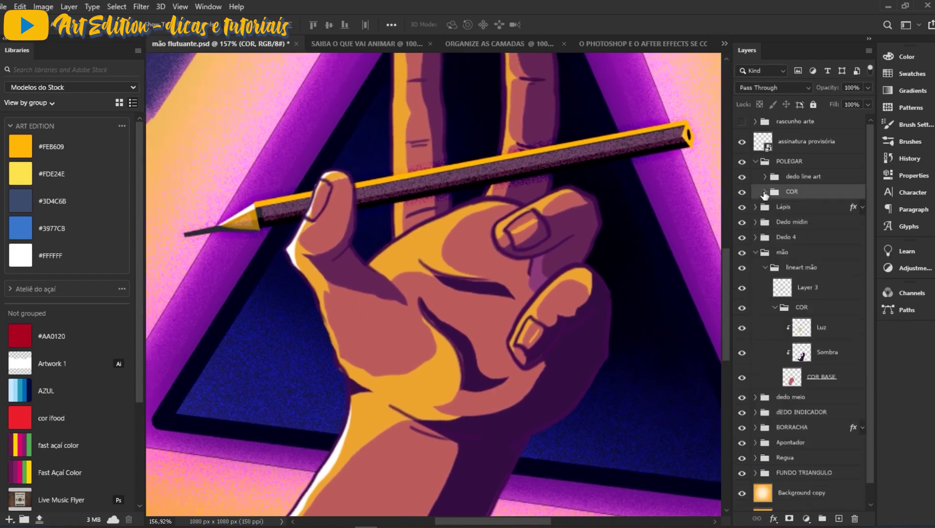
Step: Try rotating the whole POLEGAR group about 9.6° counterclockwise with Free Transform and shifting it back over the palm
click(792, 166)
key(ctrl+t)
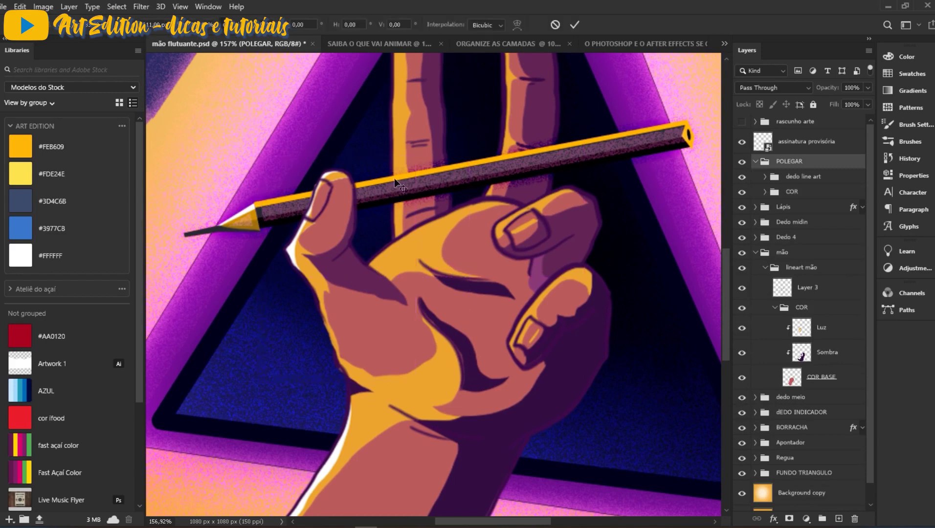
drag(467, 199, 444, 188)
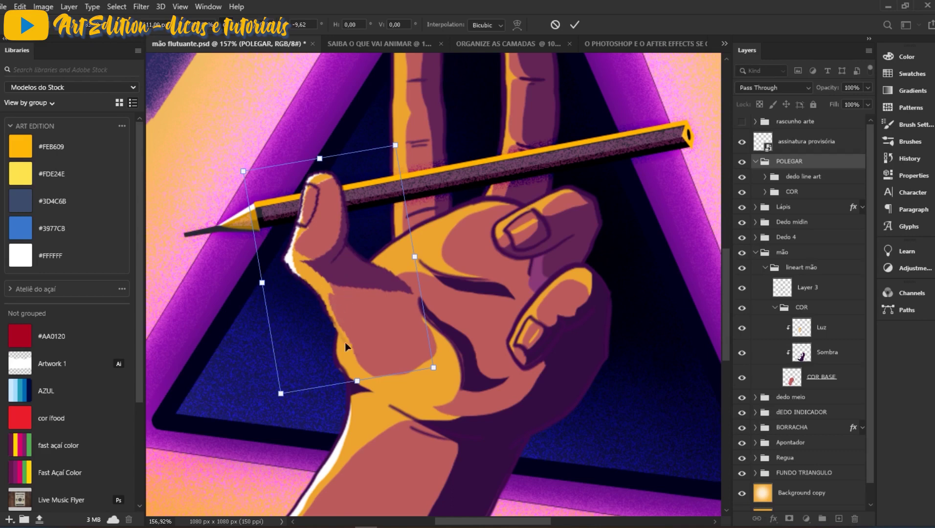
mouse_move(362, 293)
mouse_down()
mouse_move(320, 293)
mouse_move(367, 292)
mouse_move(351, 304)
mouse_move(369, 308)
mouse_up()
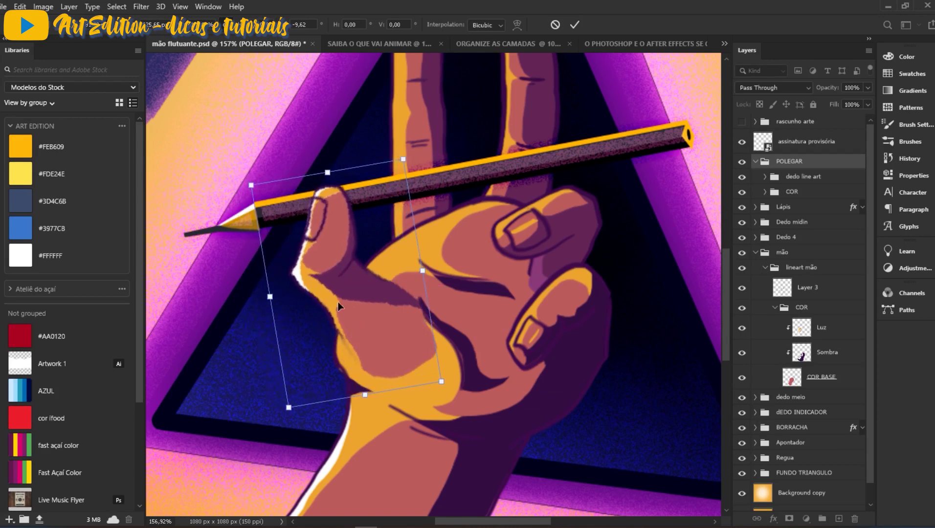
Step: Try moving the rotated thumb away from the hand to inspect its full base, and cancel the transform
drag(341, 274, 472, 264)
drag(471, 265, 328, 319)
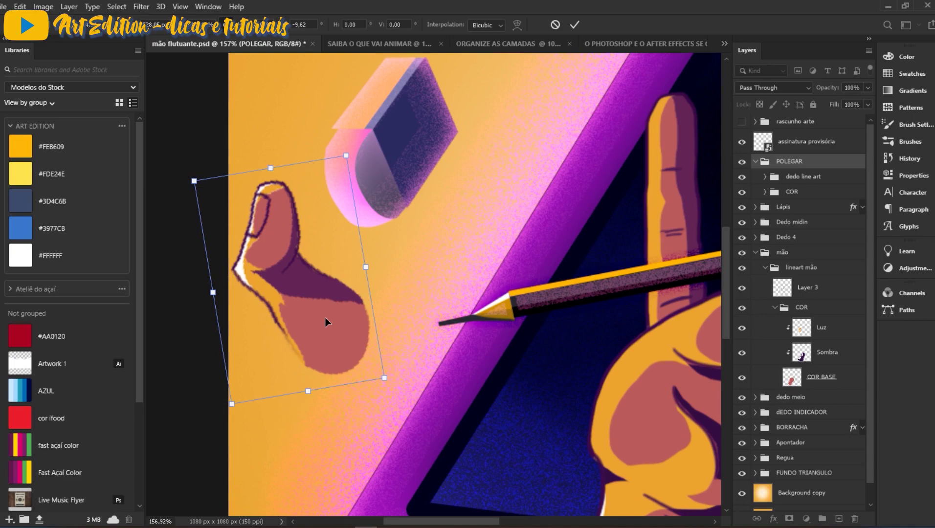
scroll(350, 316, down, 3)
drag(435, 289, 374, 261)
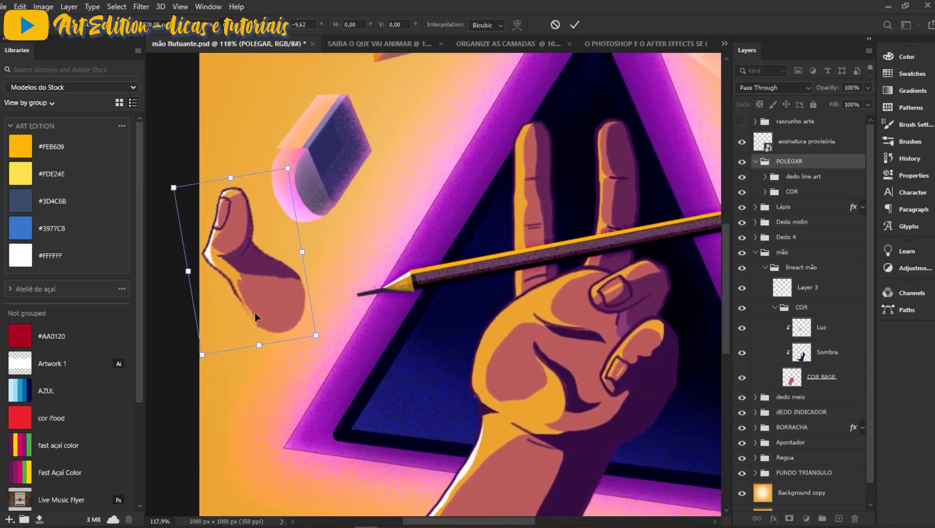
scroll(246, 301, up, 2)
scroll(256, 295, down, 3)
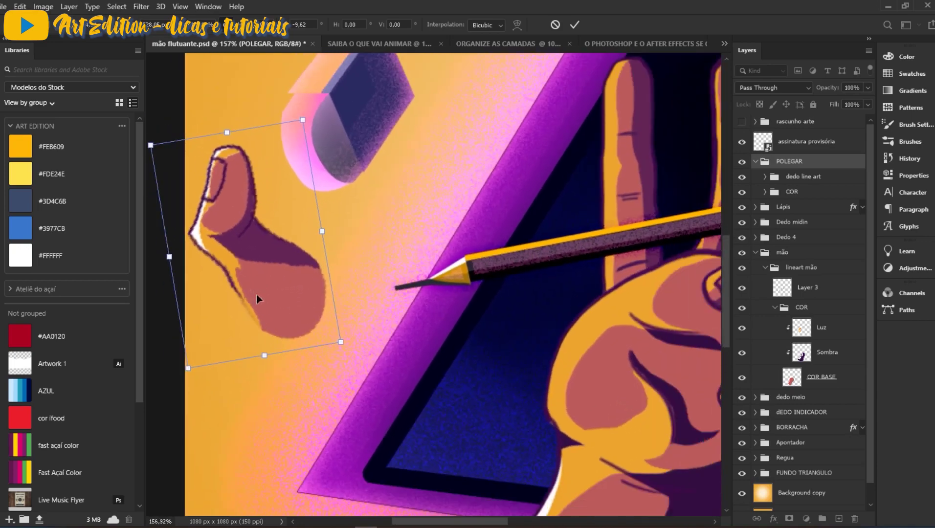
scroll(243, 314, up, 5)
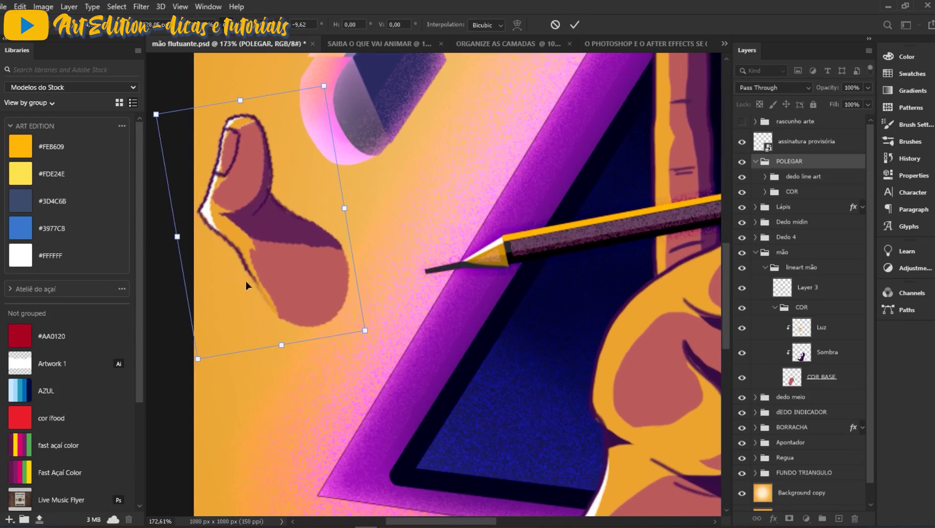
key(Escape)
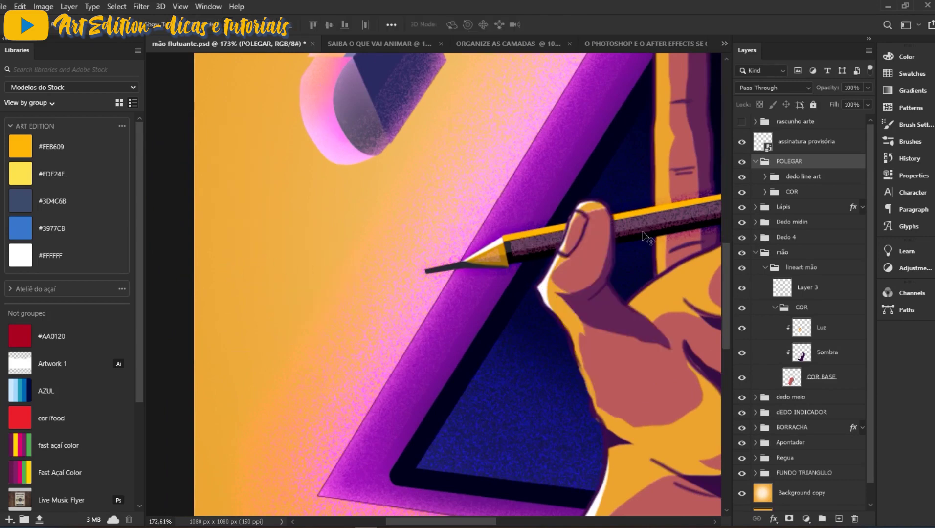
Step: Move the POLEGAR group off the hand beside the eraser to inspect its hidden palm section, and restore its position
mouse_move(595, 323)
mouse_down()
mouse_move(410, 292)
mouse_move(318, 292)
mouse_up()
scroll(292, 337, up, 2)
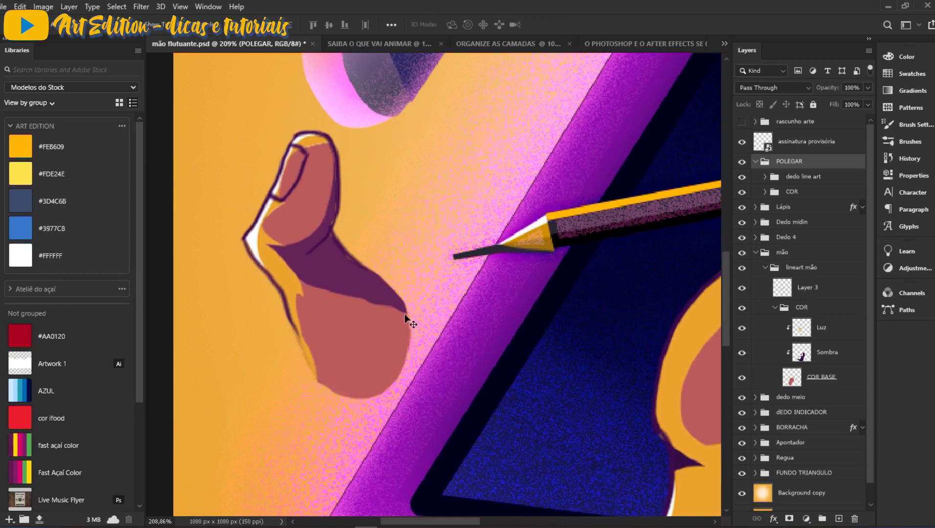
scroll(398, 338, down, 2)
mouse_move(254, 303)
mouse_down()
mouse_move(498, 323)
mouse_move(493, 332)
mouse_up()
scroll(508, 275, down, 1)
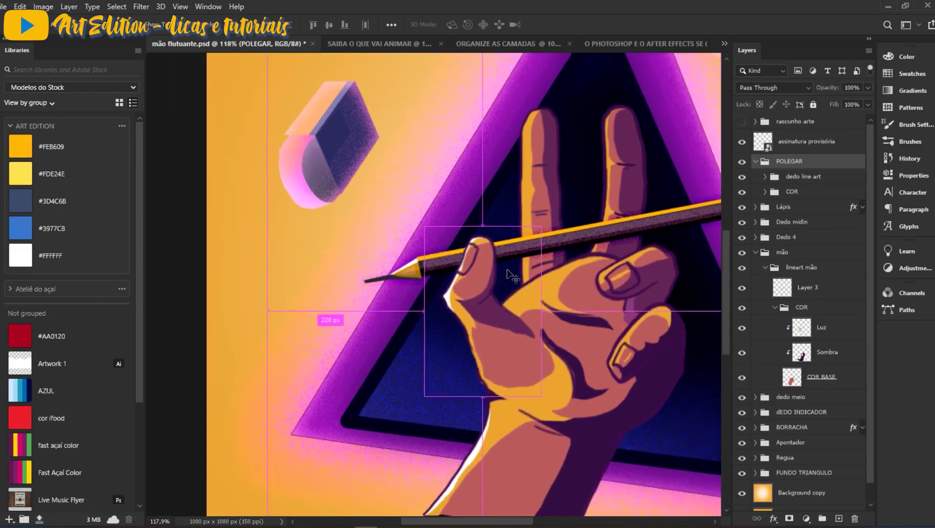
scroll(508, 274, down, 1)
scroll(503, 313, up, 3)
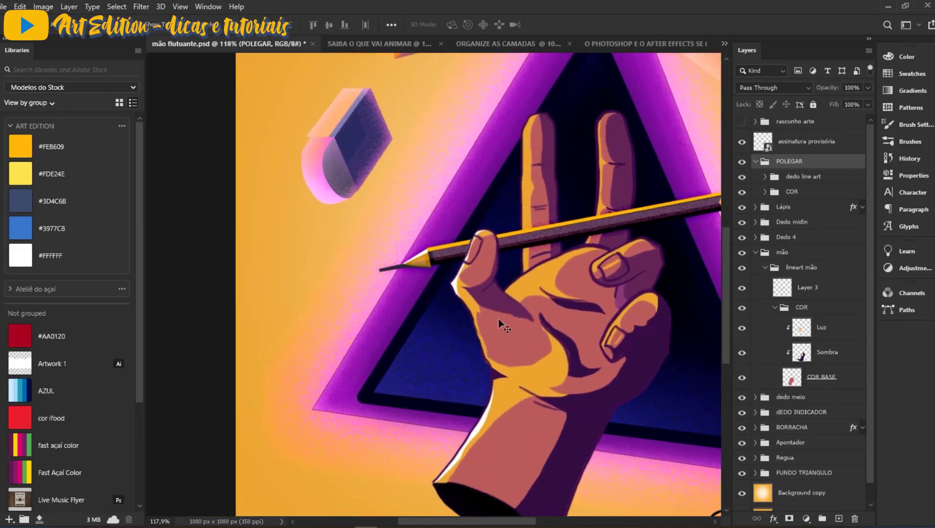
Step: Pull the thumb off the hand again, try moving its traço dedo outline layer separately, and undo the moves
mouse_move(500, 319)
mouse_down()
mouse_move(503, 334)
mouse_move(287, 286)
mouse_move(215, 324)
mouse_up()
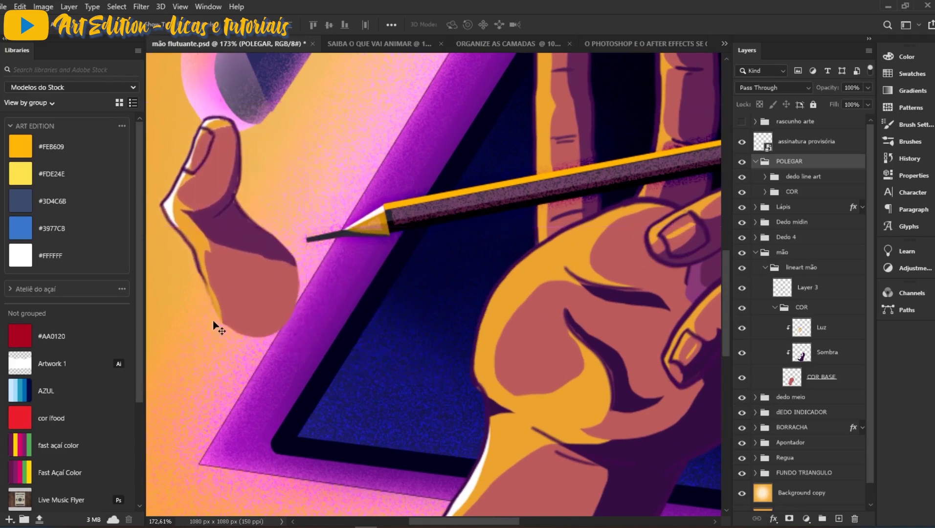
scroll(199, 266, up, 1)
ctrl+click(198, 262)
mouse_move(198, 264)
mouse_down()
mouse_move(301, 245)
mouse_move(286, 260)
mouse_up()
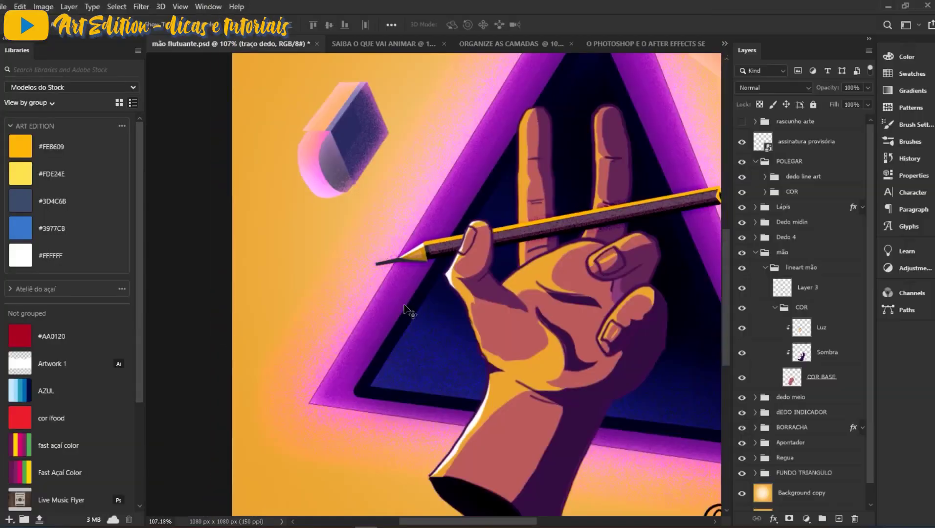
scroll(494, 127, down, 2)
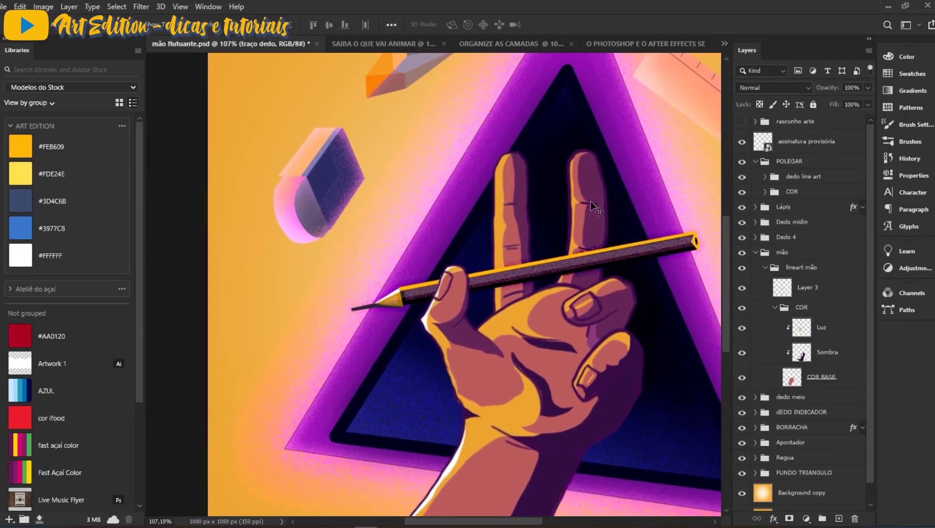
Step: Collapse the mão and POLEGAR groups to leave one compact list of top-level groups
click(752, 255)
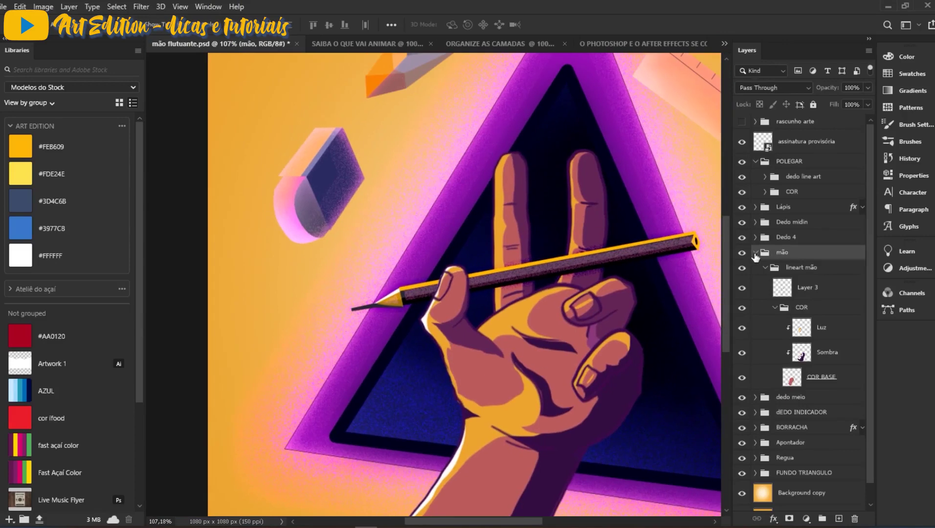
click(755, 253)
scroll(754, 221, up, 2)
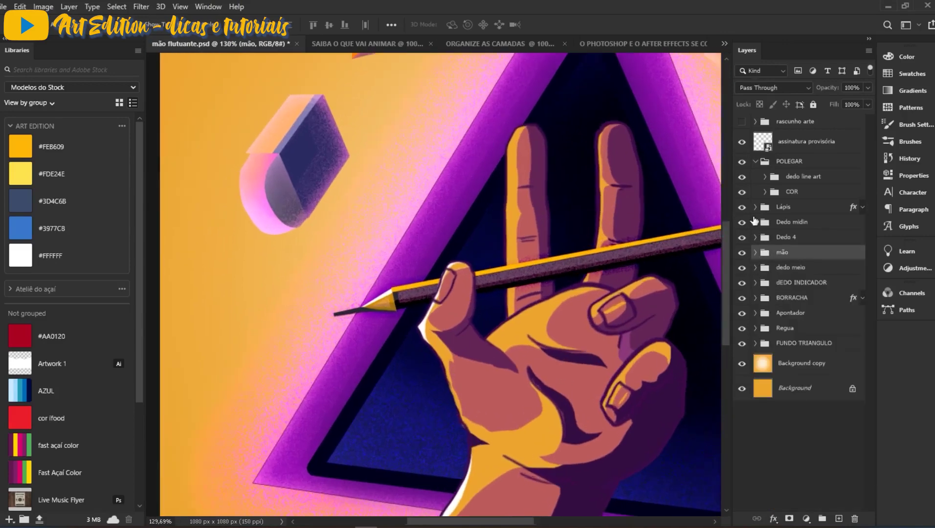
click(756, 161)
key(ctrl+plus)
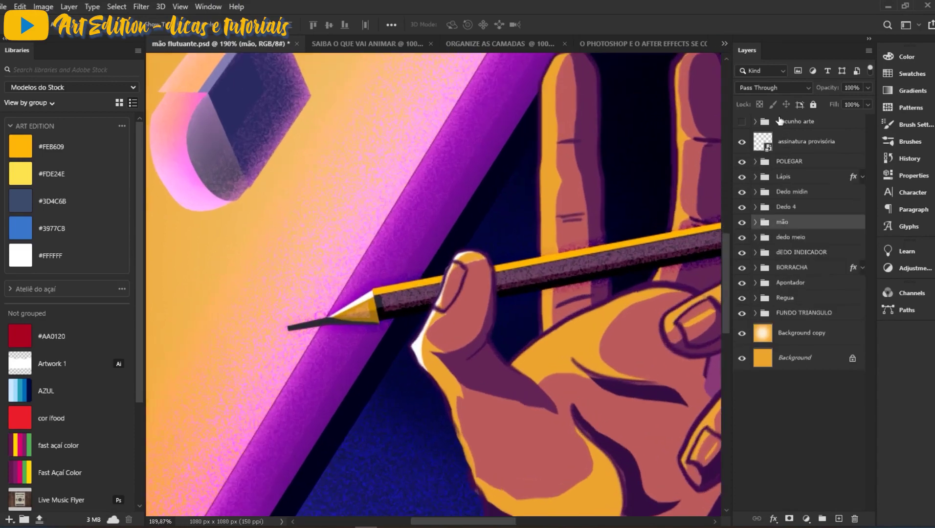
Step: Review the named layer groups from rascunho arte down to FUNDO TRIANGULO
click(797, 122)
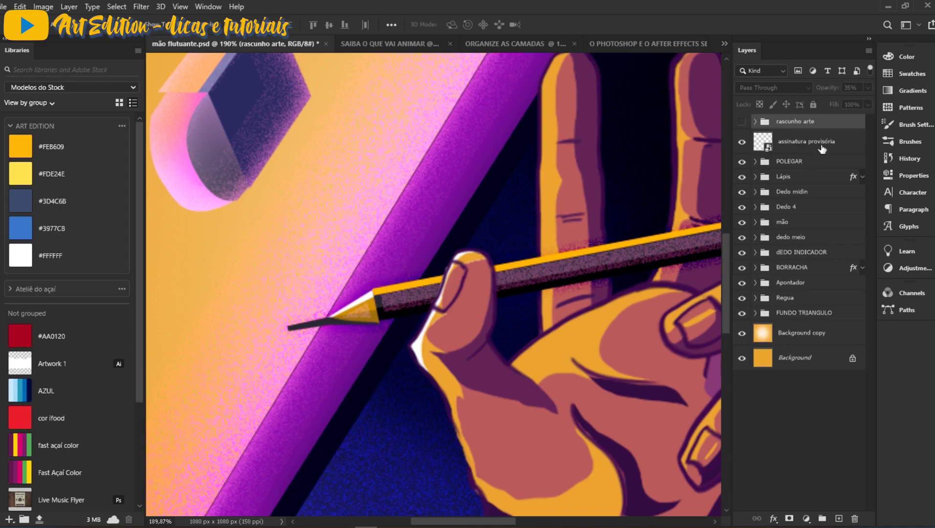
click(792, 318)
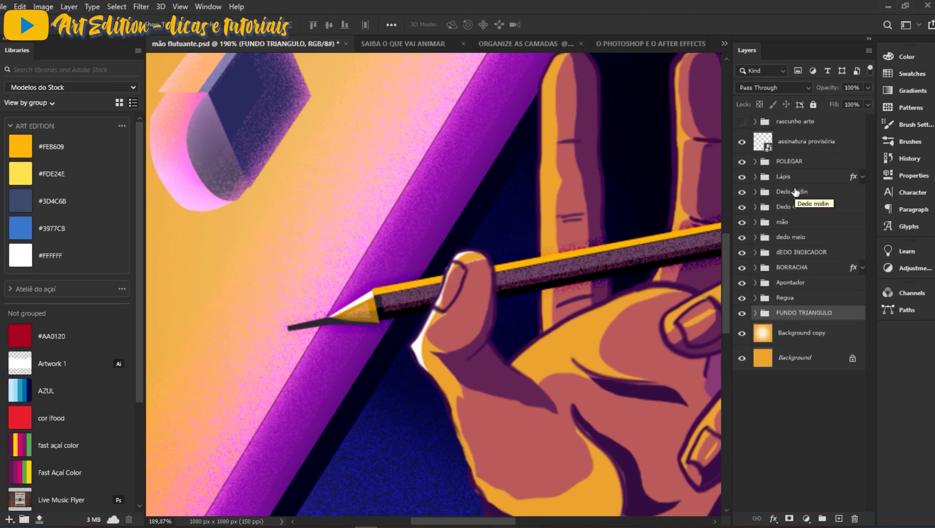
scroll(807, 191, up, 2)
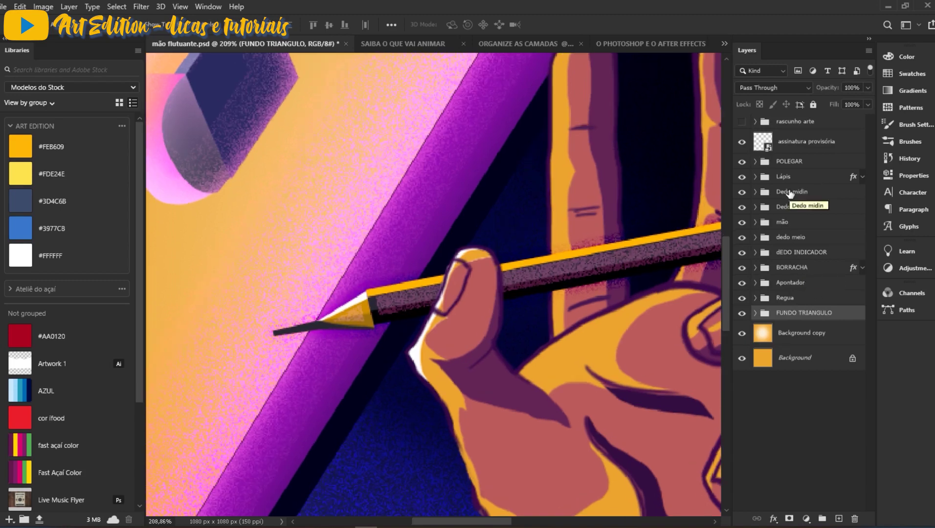
click(797, 127)
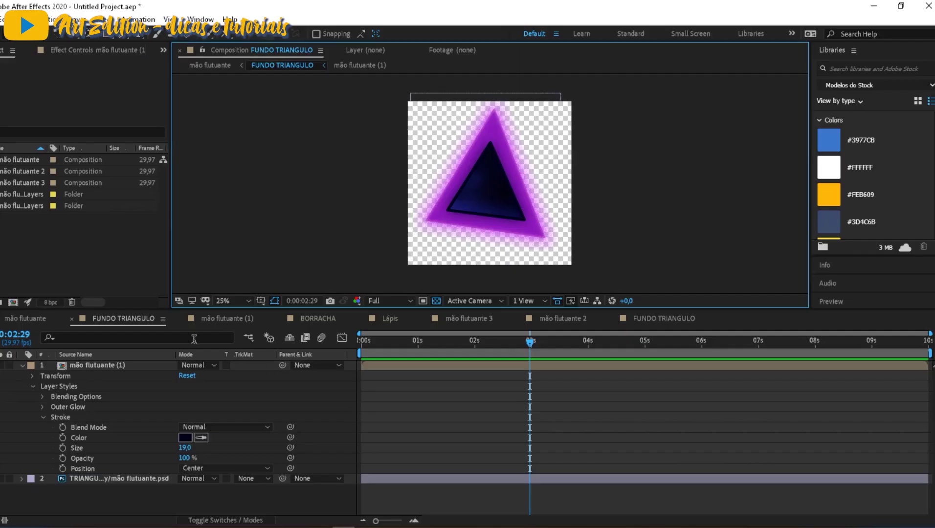
Step: Switch to After Effects and show the main mão flutuante composition with its imported layer groups
click(25, 319)
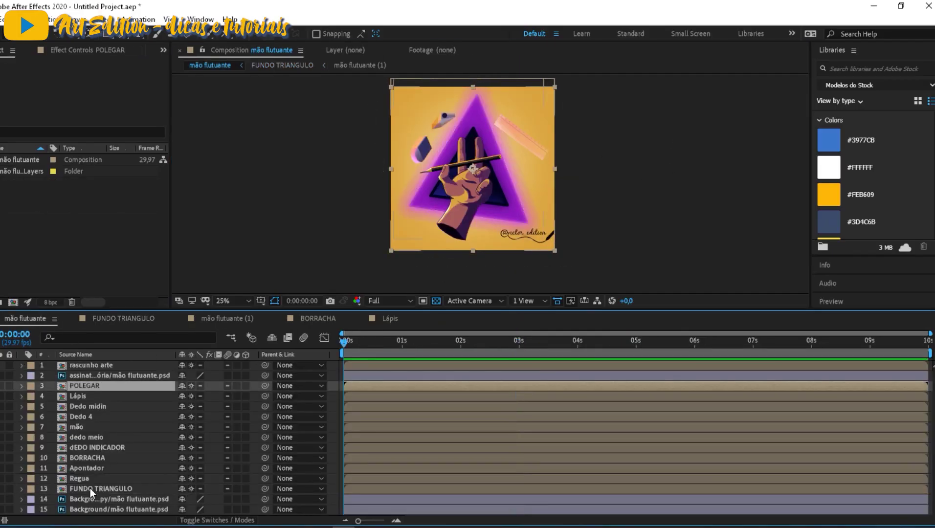
Step: Compare the imported layer list with its Photoshop source by selecting the FUNDO TRIANGULO, mão and Dedo 4 groups in Photoshop
shift+click(90, 488)
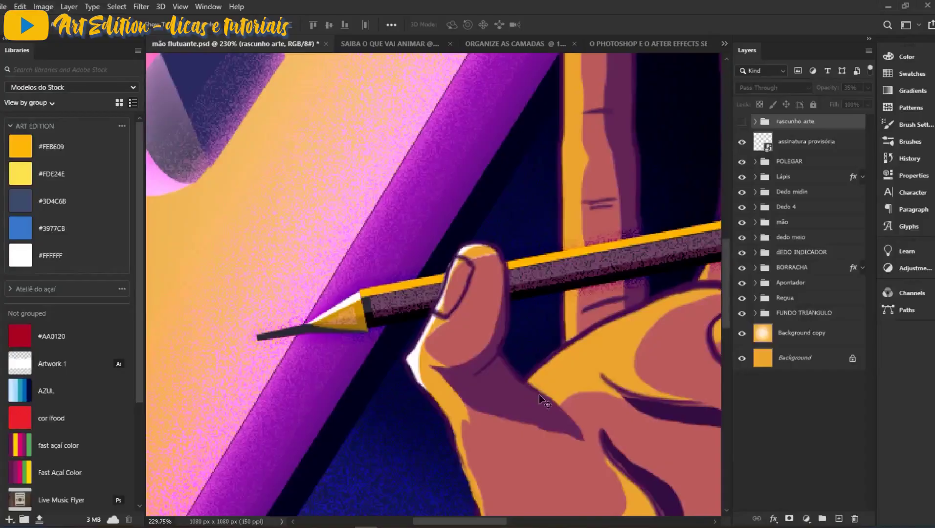
click(795, 313)
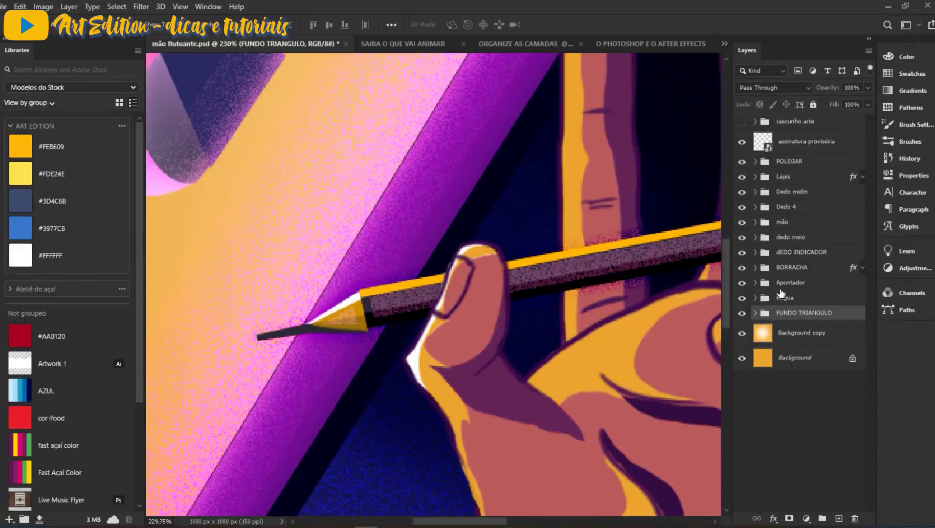
click(795, 225)
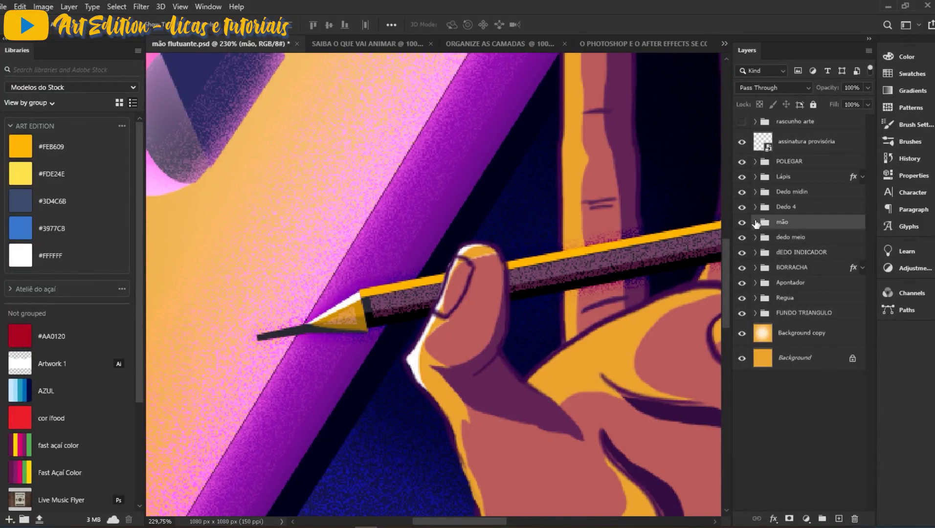
key(ctrl+minus)
click(793, 208)
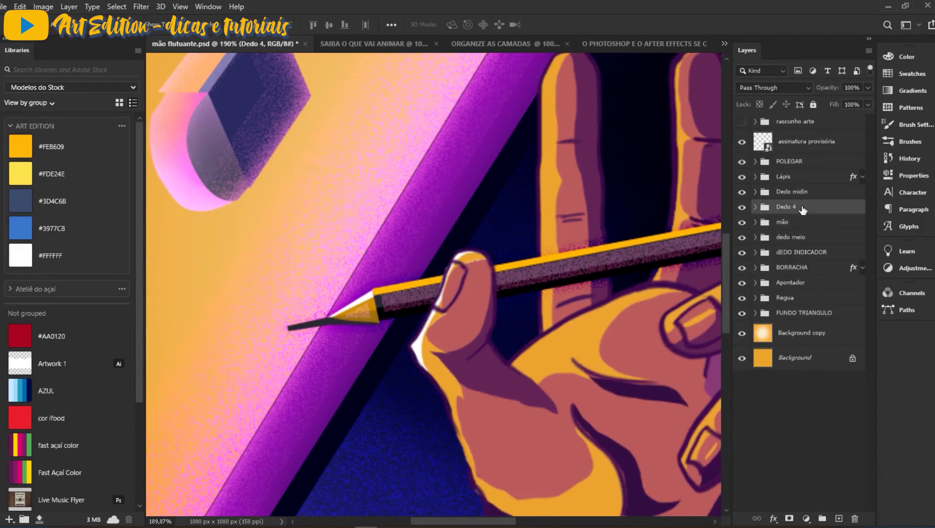
scroll(607, 186, down, 5)
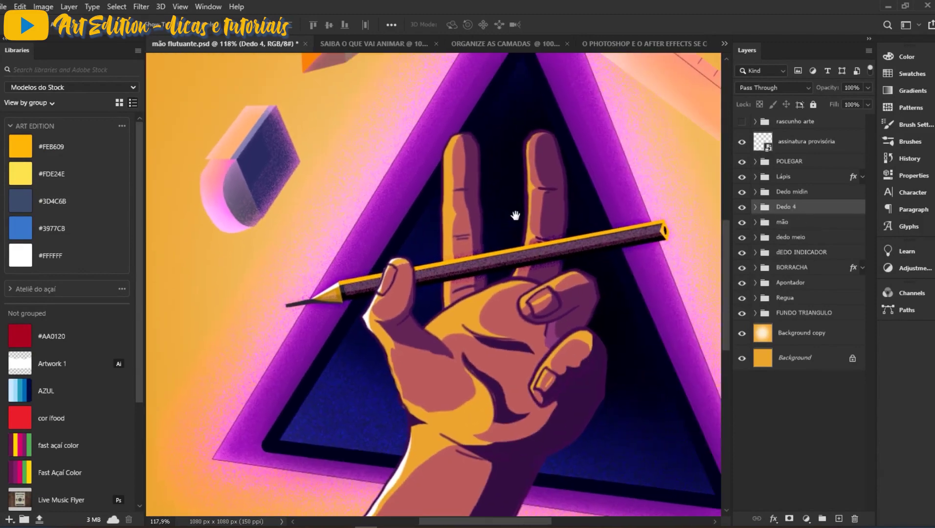
Step: Hide the POLEGAR group to check the hand without its thumb, and show the group again
click(805, 162)
click(741, 163)
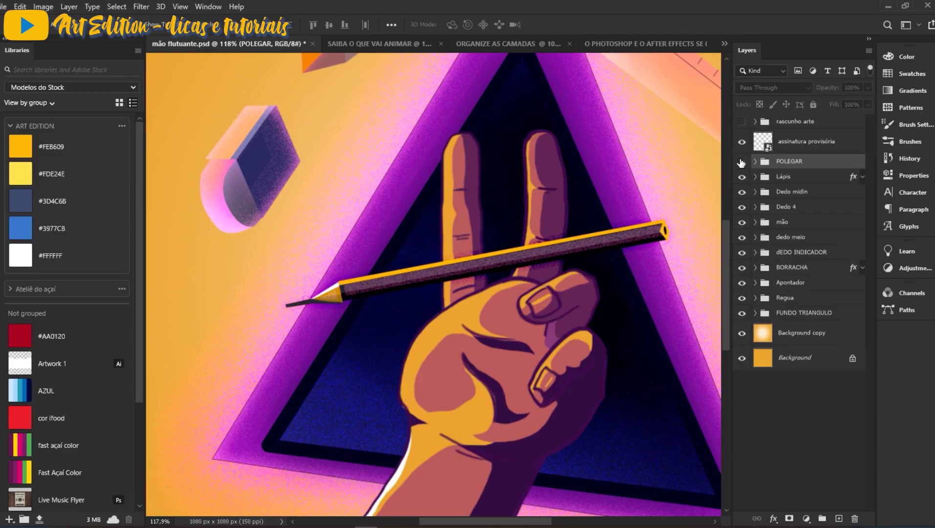
click(741, 163)
Step: Switch to After Effects and open the POLEGAR composition to inspect its dedo line art and COR layers
key(alt+Tab)
click(103, 508)
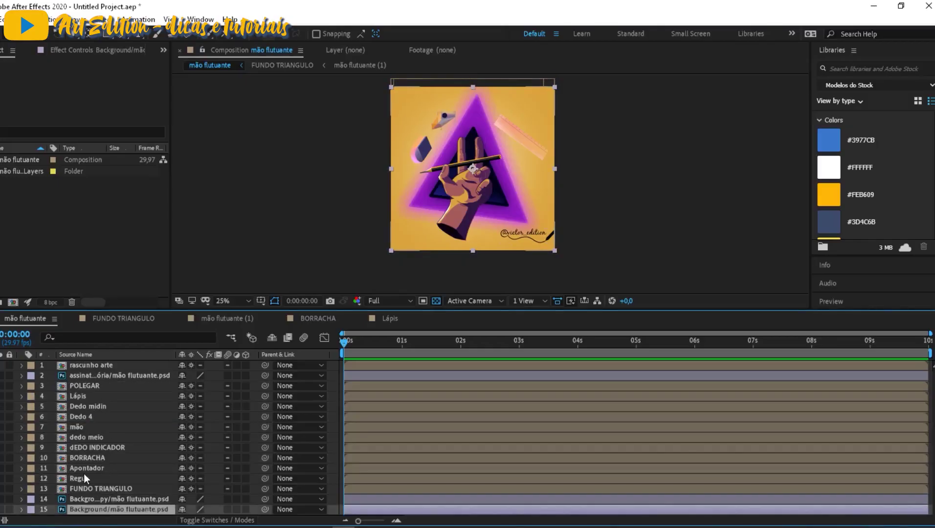
click(91, 386)
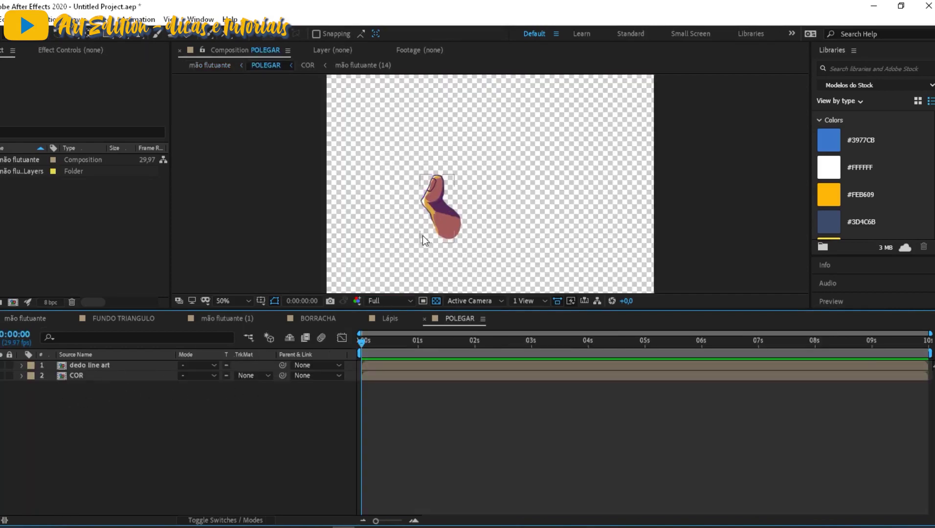
click(123, 375)
click(74, 388)
click(80, 375)
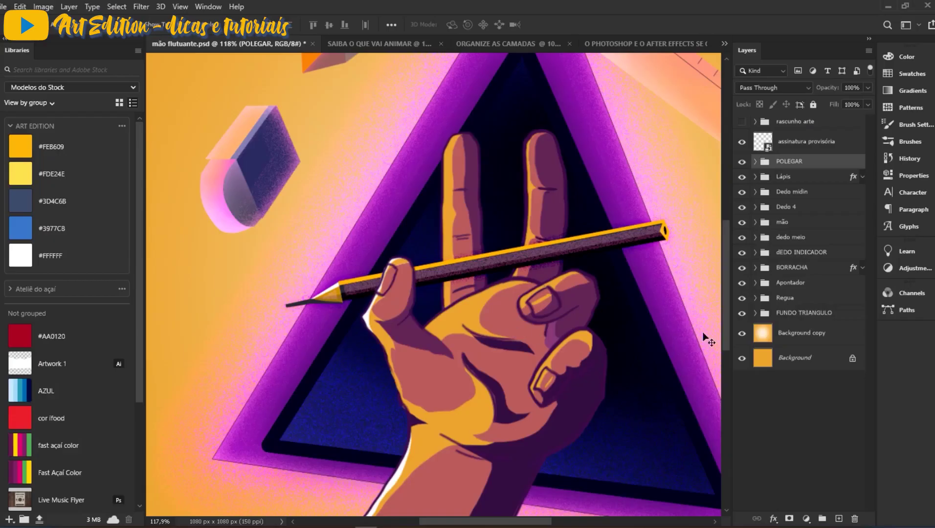
Step: In Photoshop, expand the POLEGAR group and toggle the visibility of its COR and dedo line art subgroups off and on
click(755, 161)
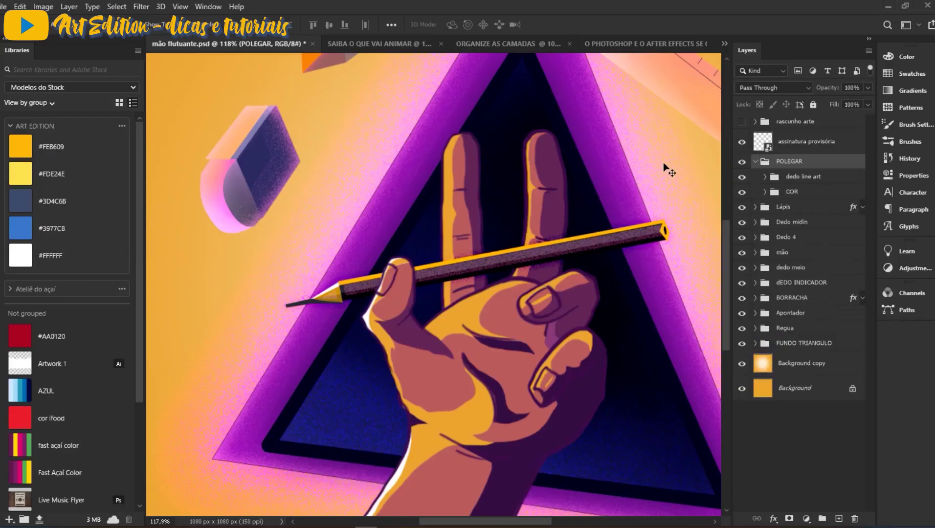
click(793, 193)
click(741, 194)
click(741, 194)
click(793, 181)
click(742, 178)
click(742, 178)
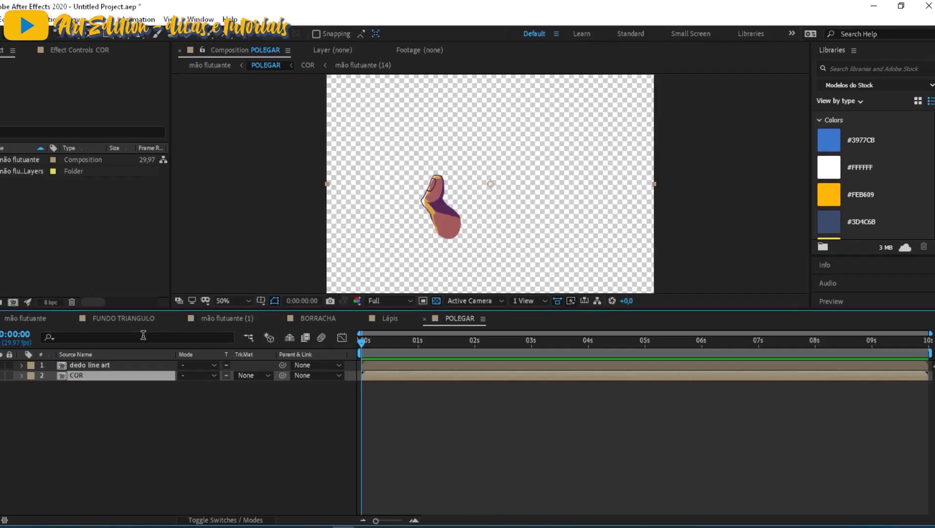
Step: Back in After Effects, check the thumb's COR and dedo line art layers by selecting them in the POLEGAR composition
click(311, 420)
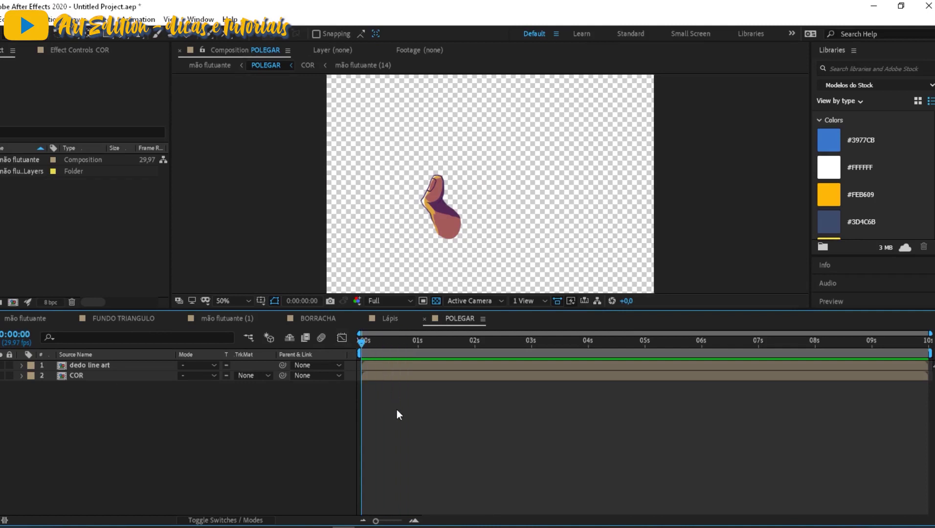
click(450, 231)
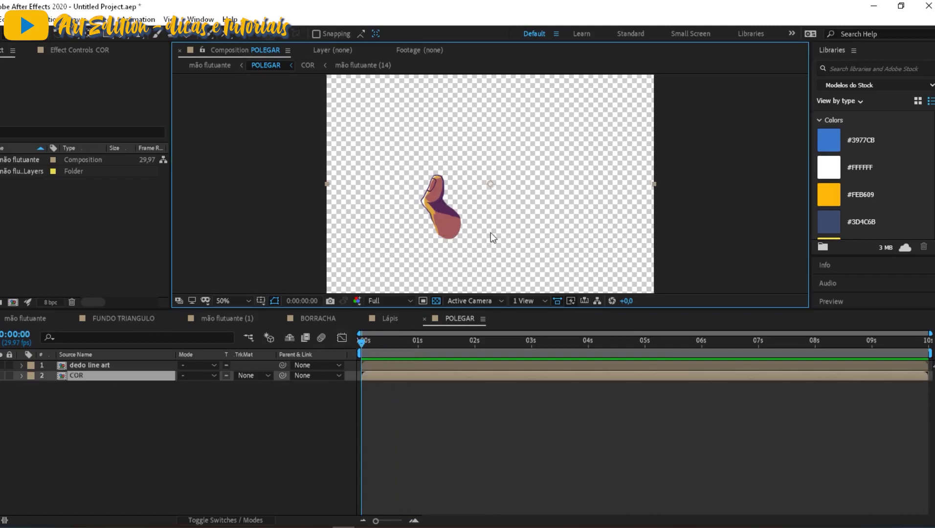
click(698, 235)
click(451, 230)
click(174, 396)
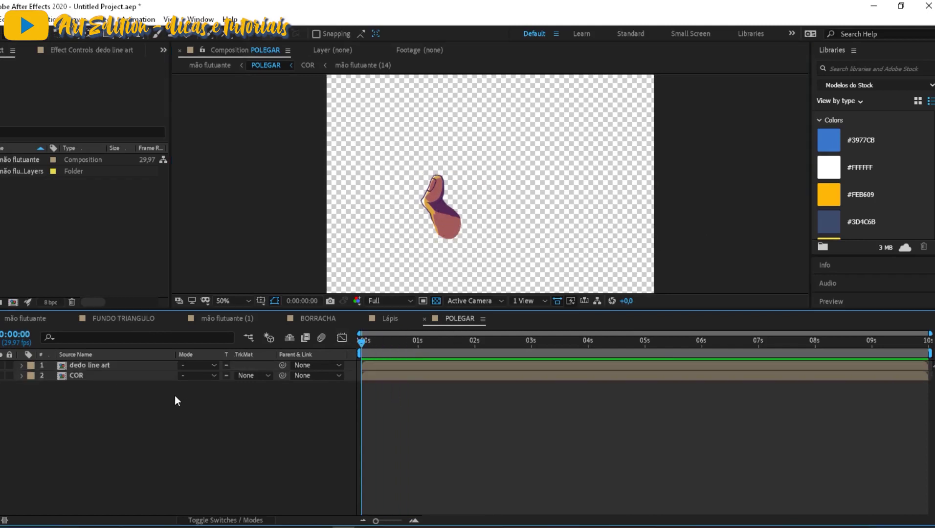
Step: Open the thumb's nested COR composition and its cor base precomp to reach the luz, sombra and cor base layers
click(96, 375)
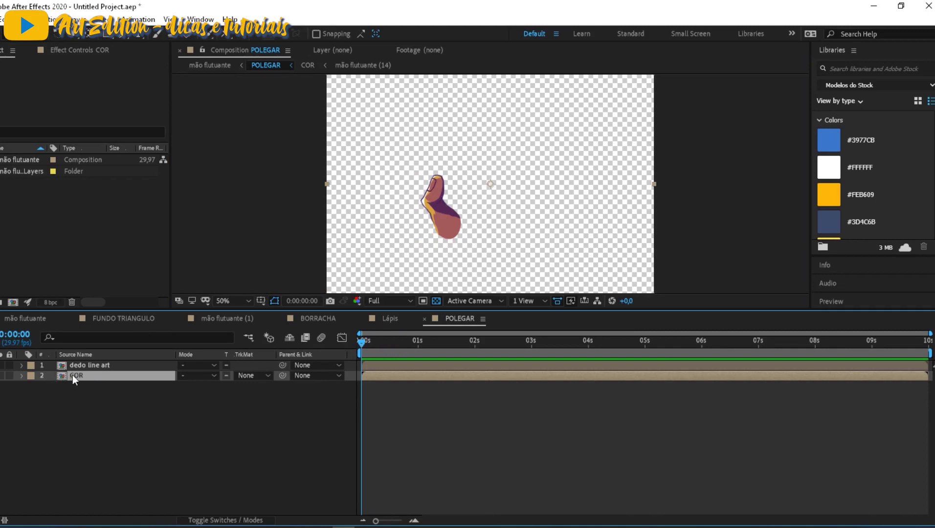
double_click(72, 375)
click(87, 364)
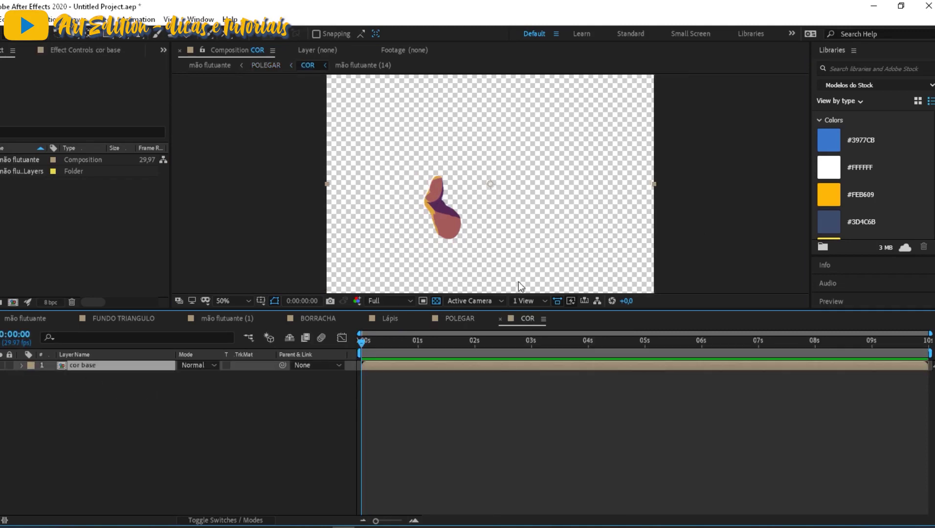
double_click(91, 365)
click(108, 386)
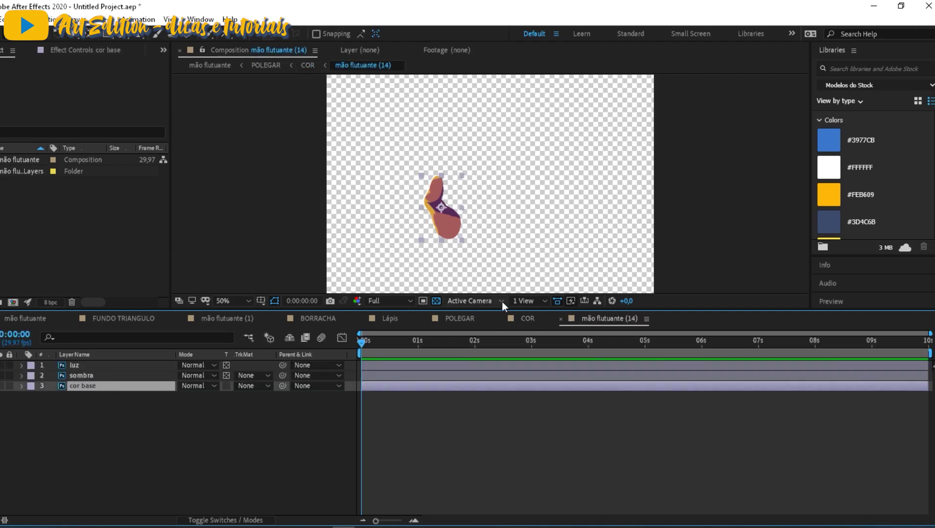
Step: Toggle the luz and sombra layers off and on to check the thumb's light and shadow
click(78, 368)
click(1, 365)
click(1, 366)
click(1, 376)
click(1, 375)
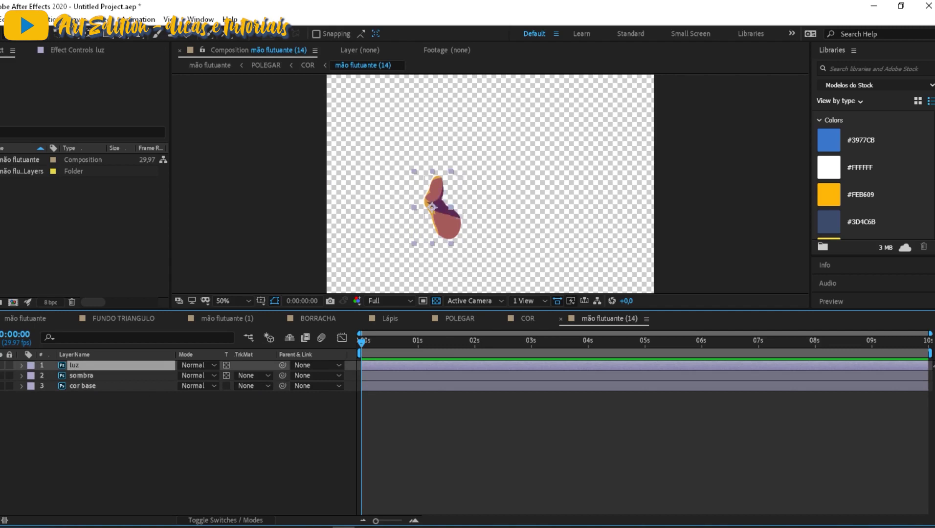
click(137, 407)
Step: Apply a Fill effect to the cor base layer and set its colour to an orange-brown
click(88, 384)
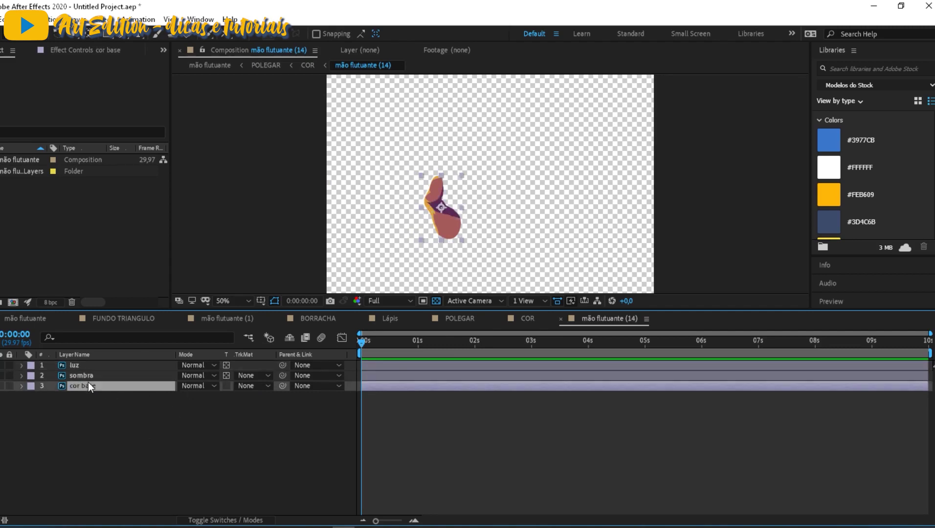
key(ctrl+space)
text(GraFill)
key(Return)
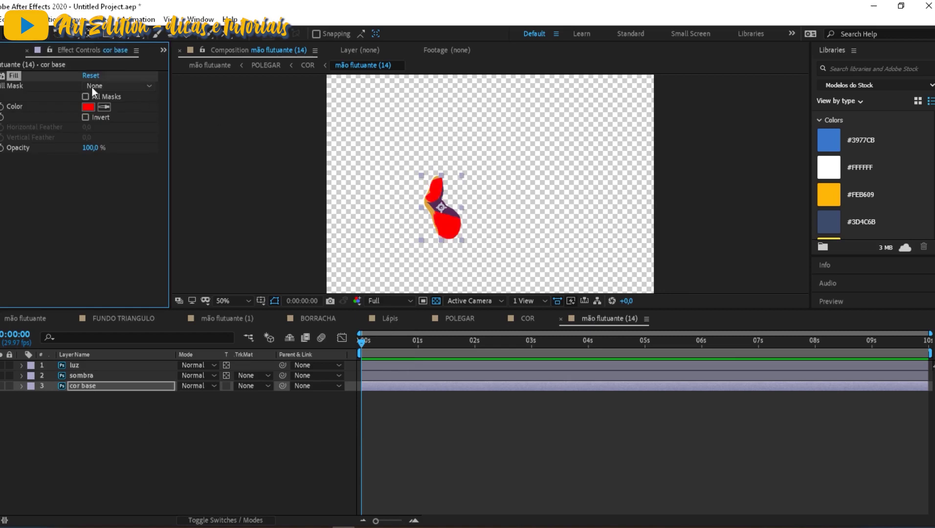
click(88, 107)
click(703, 248)
mouse_move(767, 338)
mouse_down()
mouse_move(766, 325)
mouse_move(761, 333)
mouse_up()
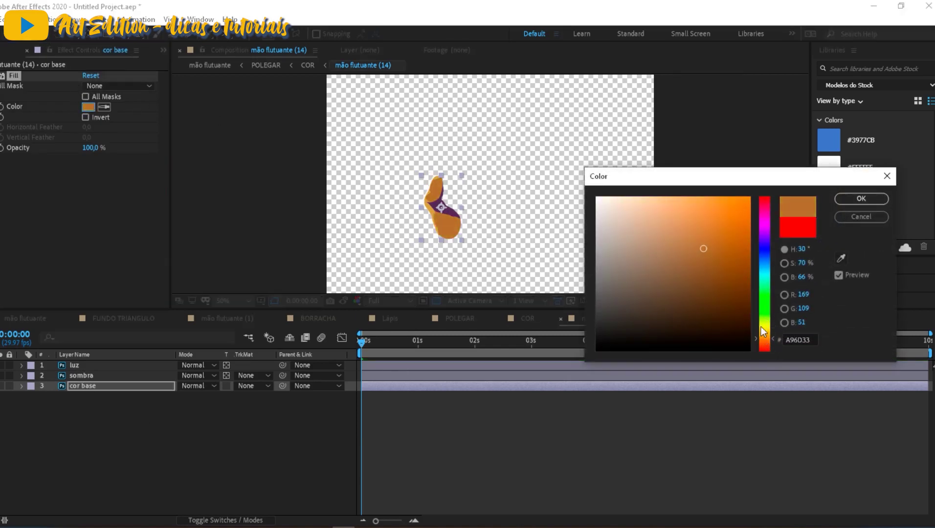
click(855, 198)
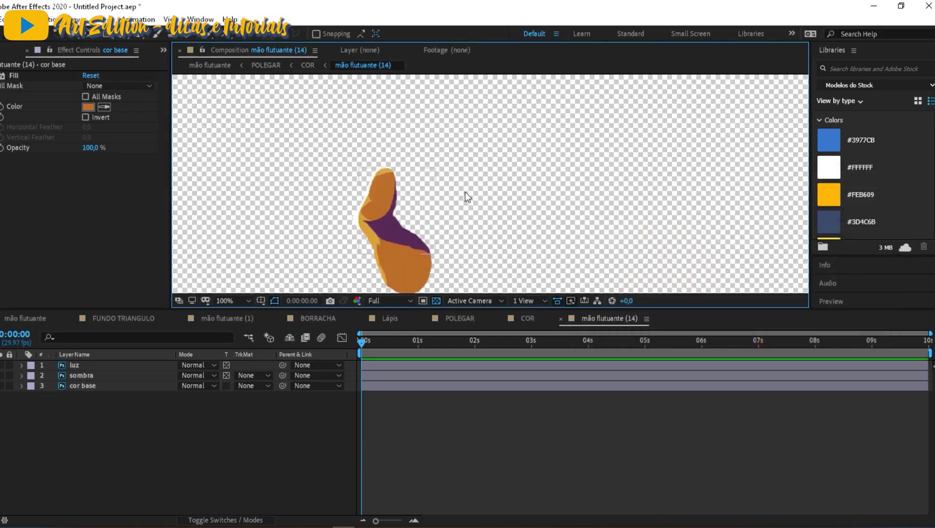
Step: Return to the main mão flutuante composition and view the recoloured thumb within the whole artwork
click(44, 320)
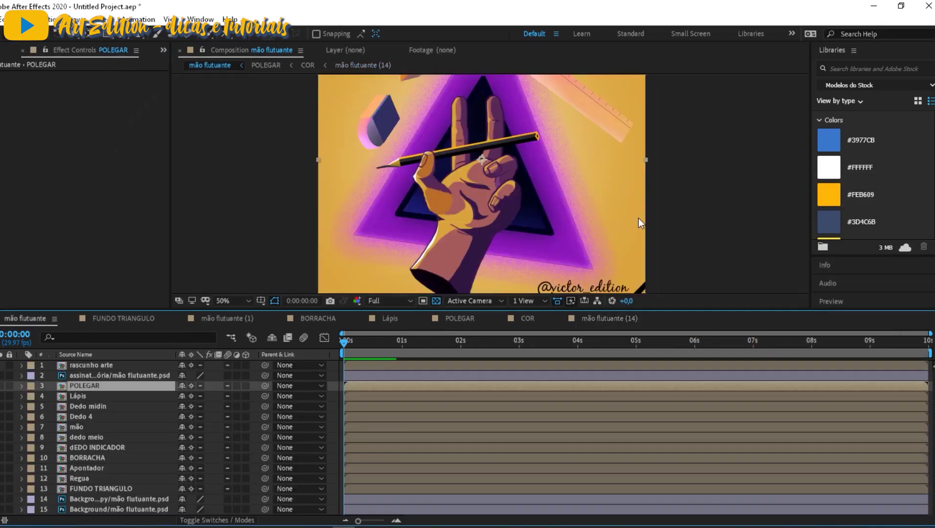
scroll(343, 129, down, 1)
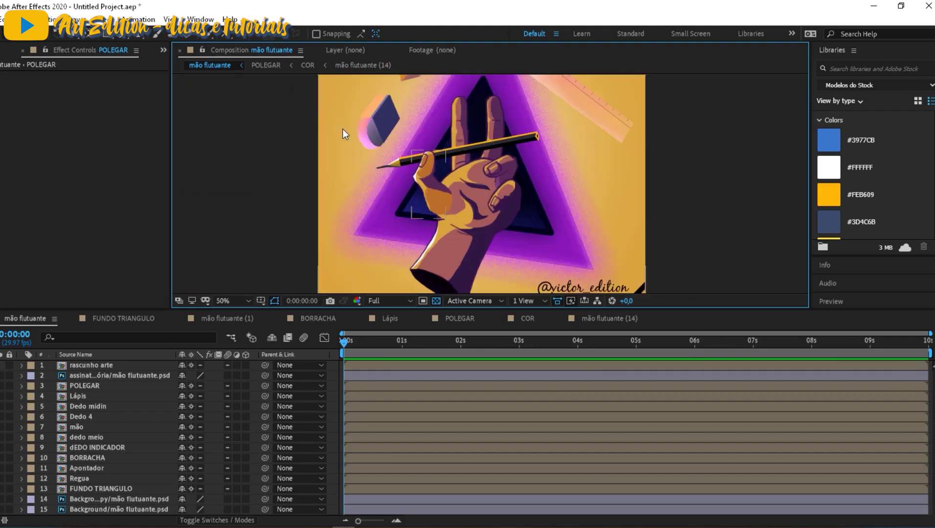
click(455, 254)
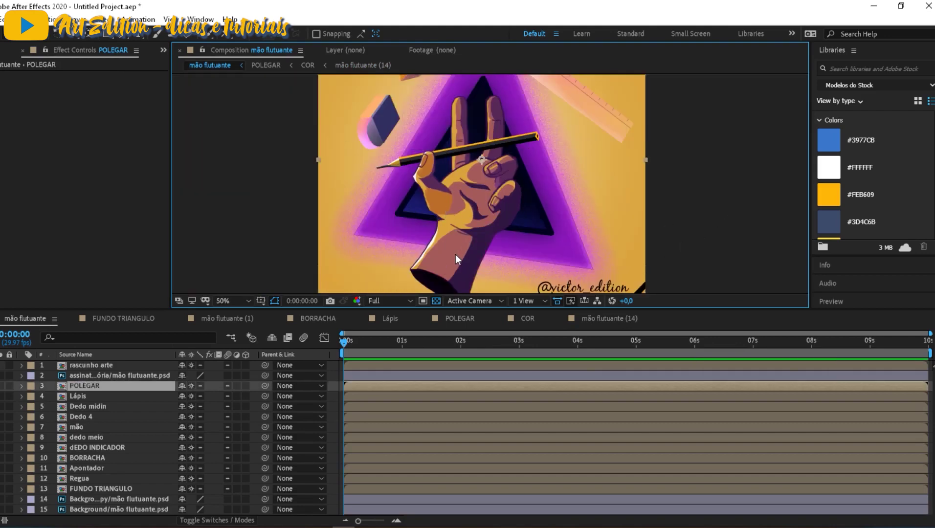
scroll(465, 255, down, 3)
click(578, 204)
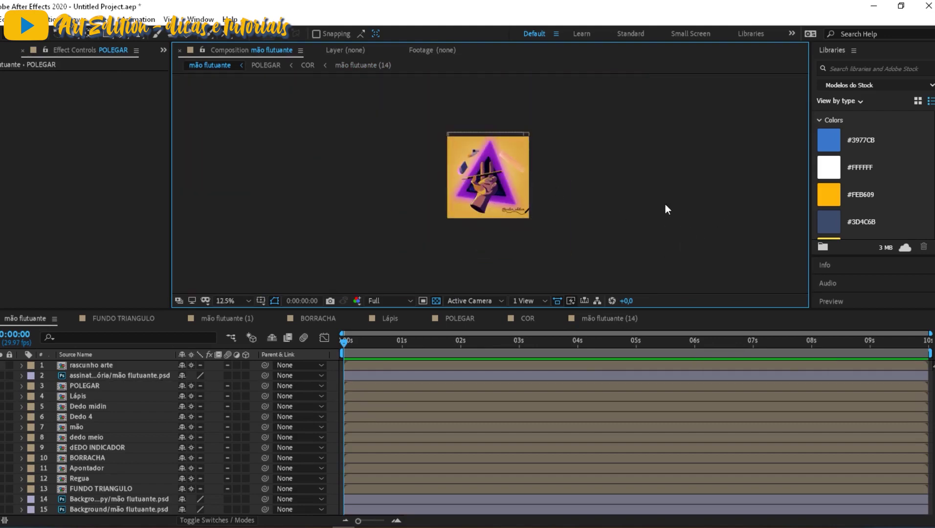
Step: Switch to Photoshop, collapse the POLEGAR group, and select all groups from POLEGAR down to FUNDO TRIANGULO for review
key(alt+Tab)
key(alt+Tab)
key(alt+Tab)
click(812, 343)
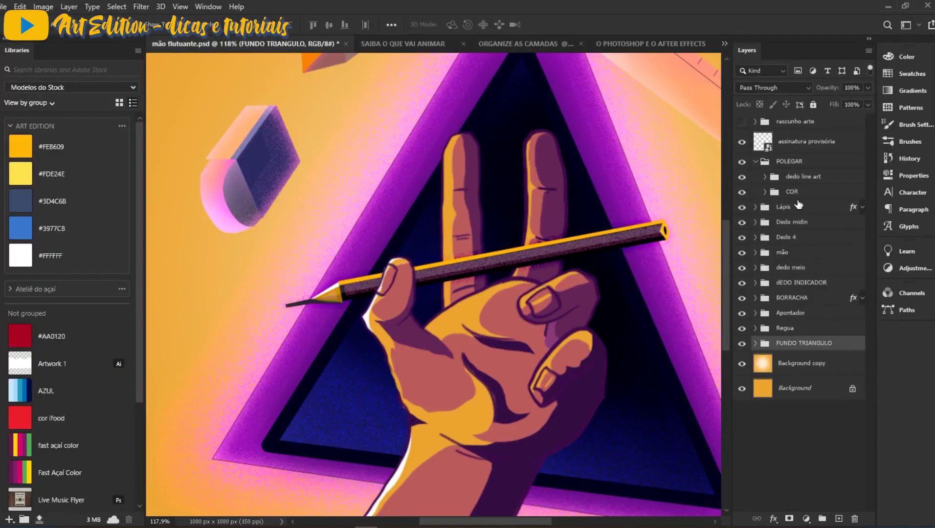
shift+click(791, 209)
click(755, 162)
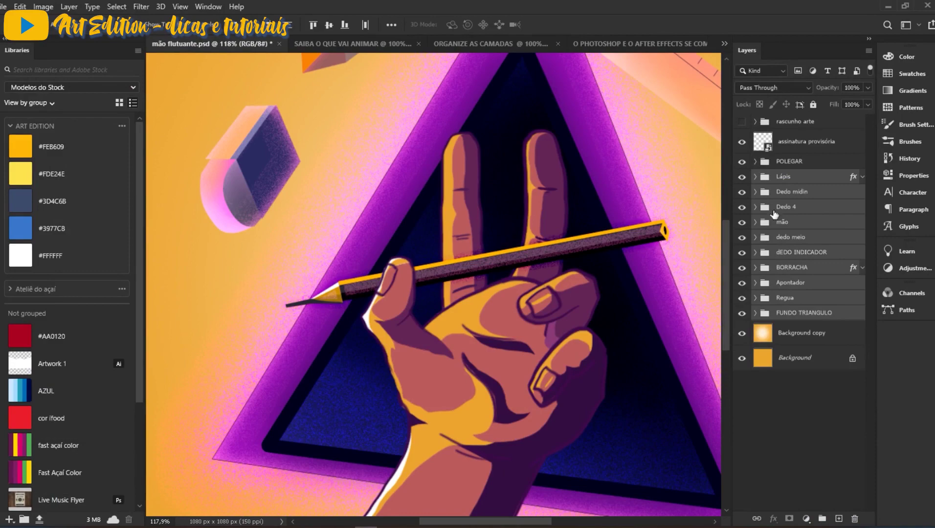
click(795, 372)
click(795, 163)
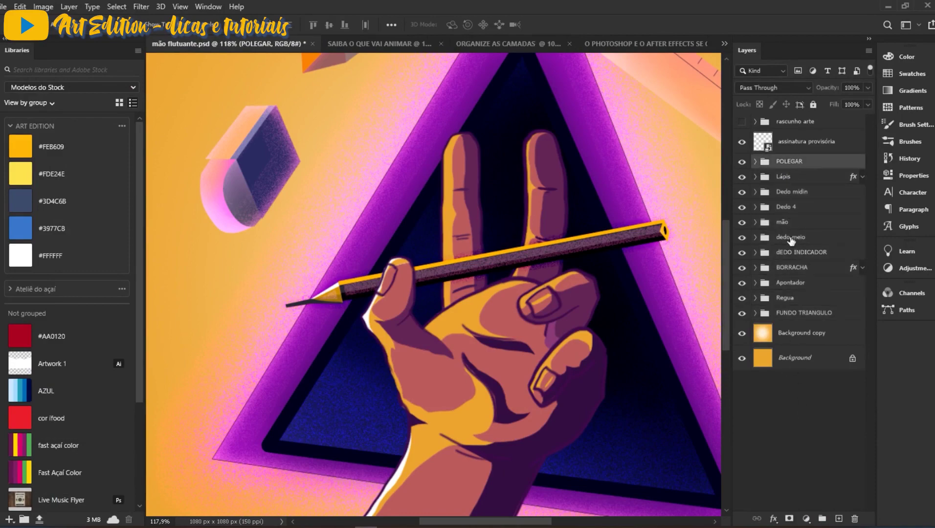
shift+click(787, 312)
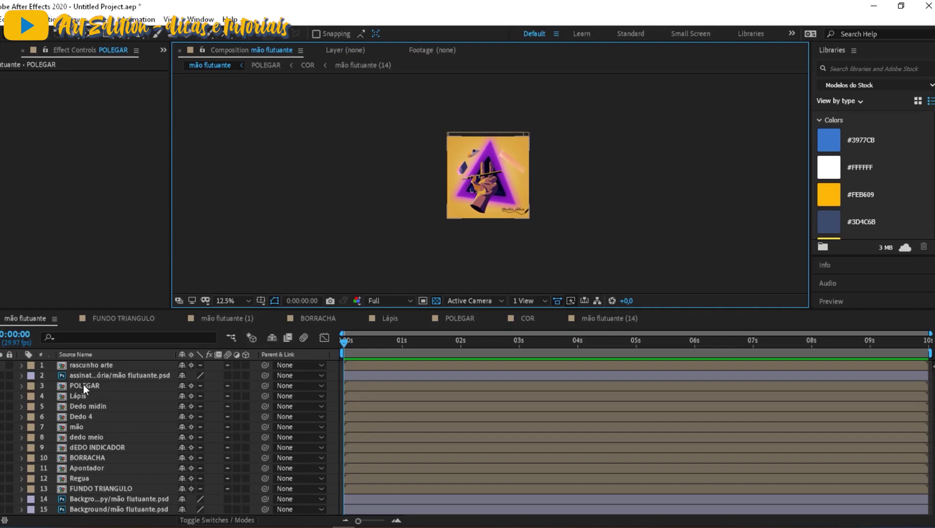
Step: In After Effects, open the POLEGAR composition again and move the current time to 0:00:01:15
click(84, 385)
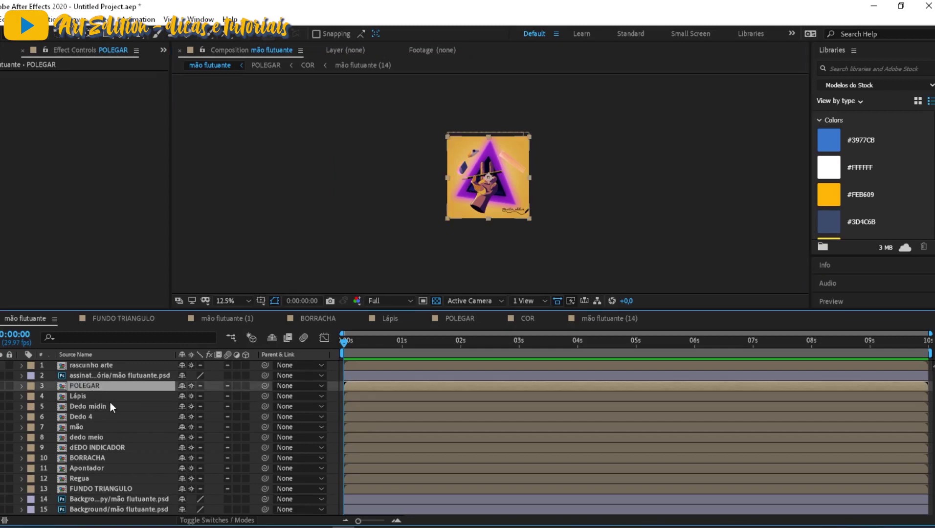
double_click(68, 387)
click(380, 419)
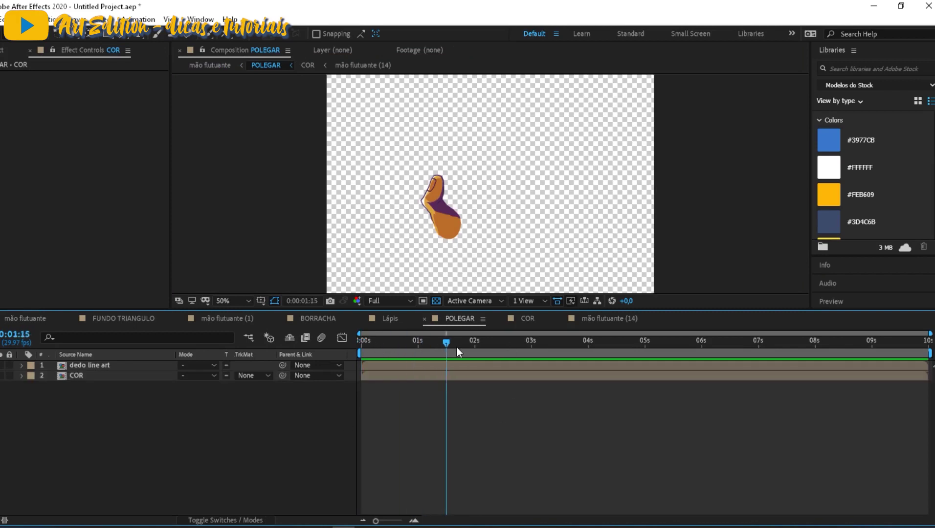
Step: Return to the main mão flutuante composition and go over its Lápis through FUNDO TRIANGULO layers
click(22, 318)
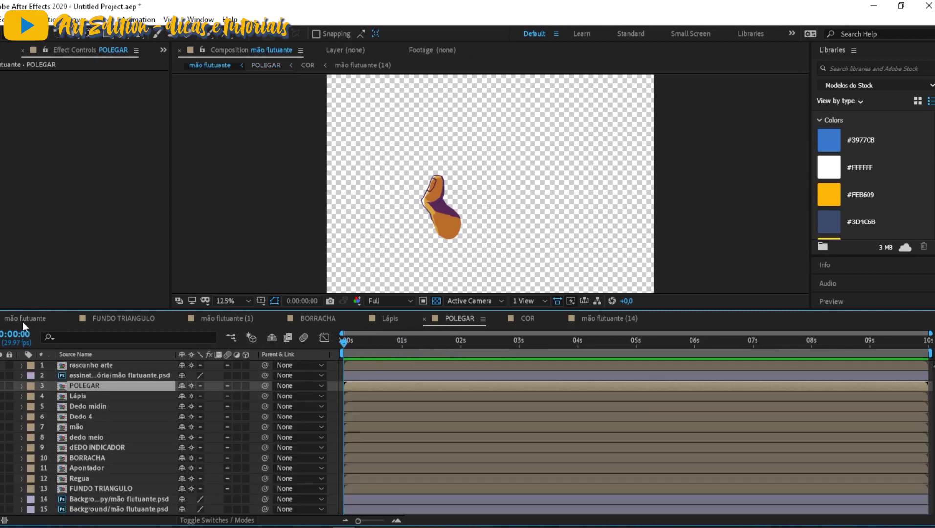
click(79, 395)
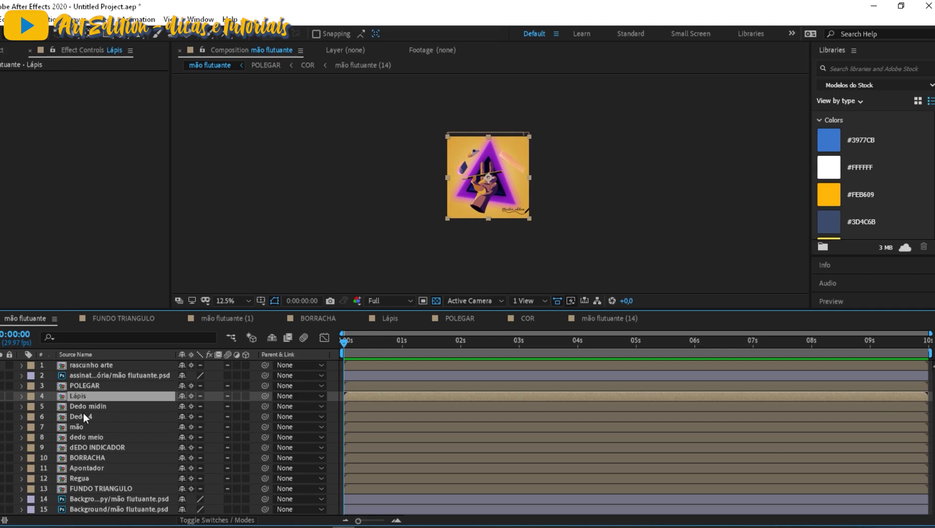
click(87, 488)
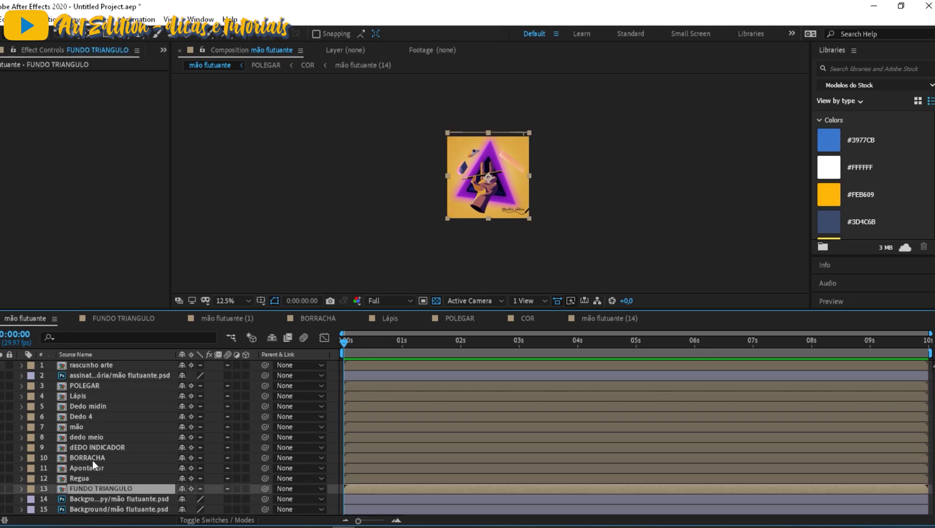
Step: Select the POLEGAR through FUNDO TRIANGULO layers, and in Photoshop go over the ungrouped assinatura provisória, Background copy and Background layers
shift+click(77, 385)
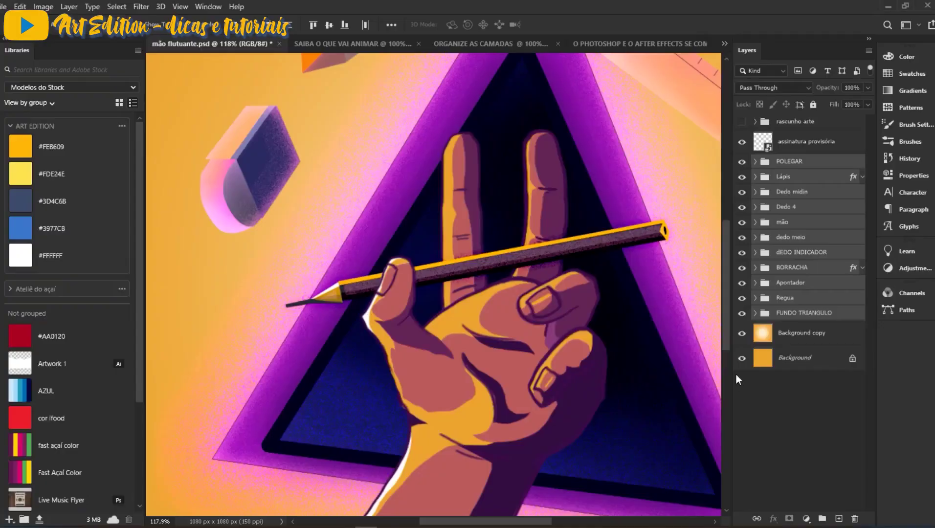
click(795, 341)
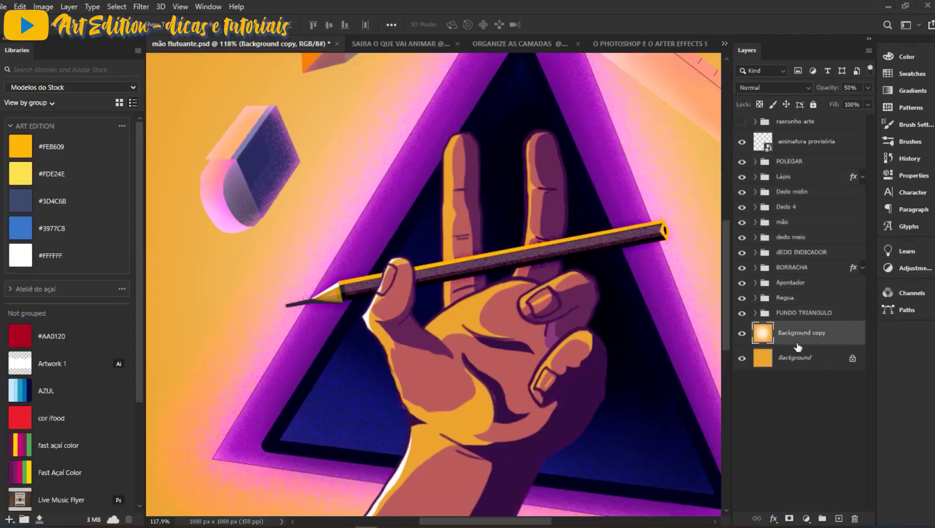
click(790, 147)
scroll(560, 215, down, 3)
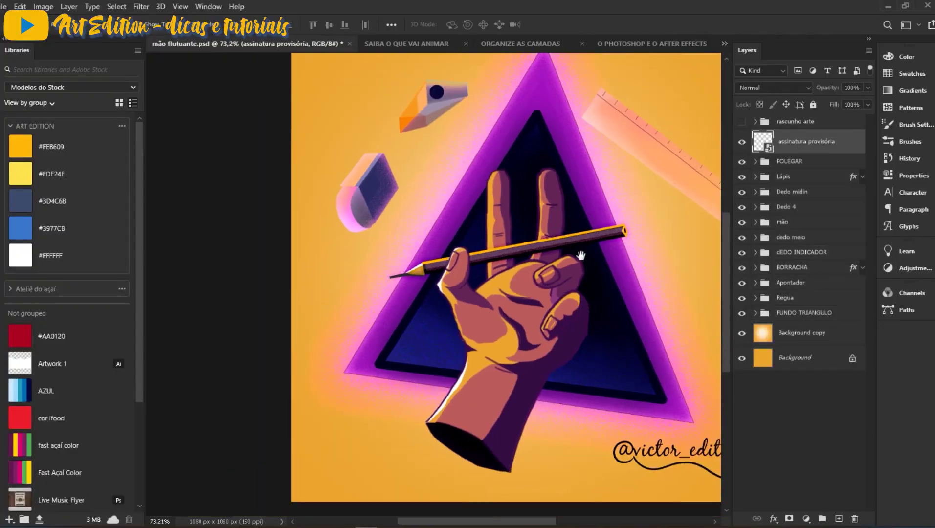
click(802, 335)
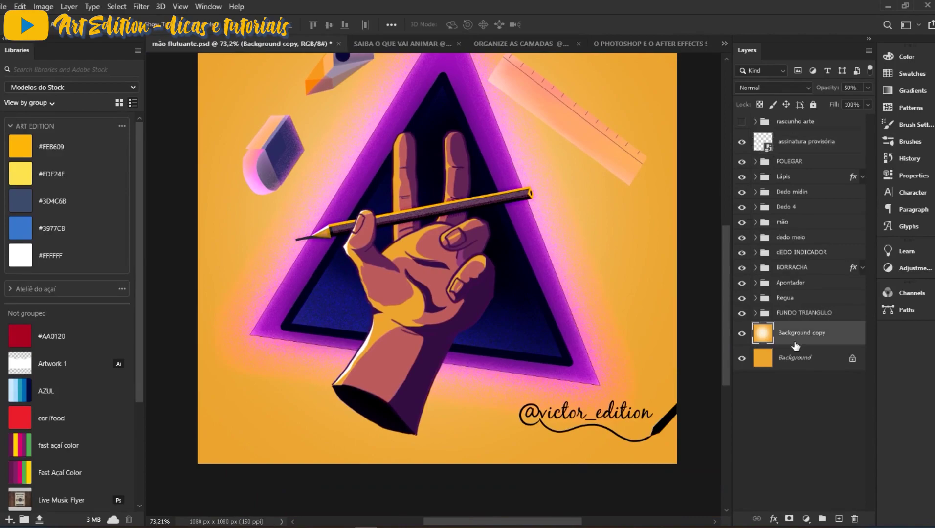
click(780, 360)
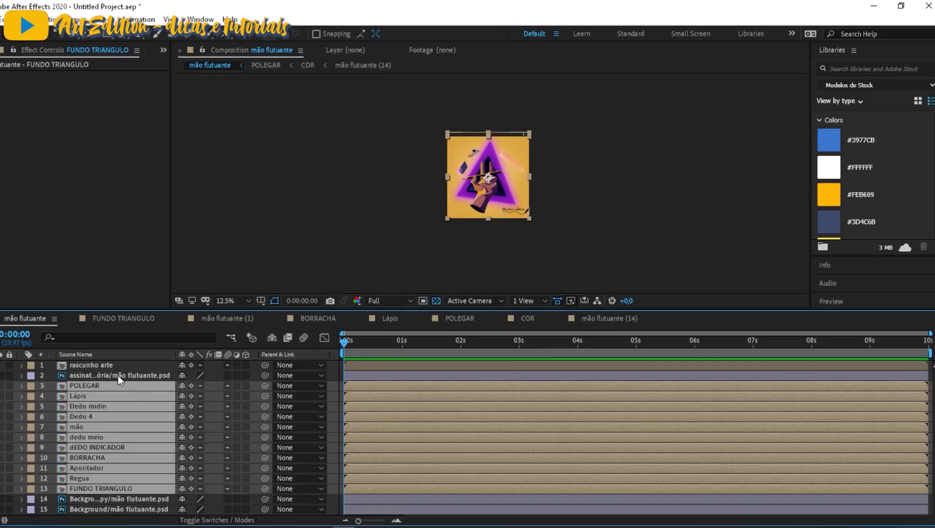
Step: In After Effects, go over the matching ungrouped layers by selecting the signature layer, followed by the Background copy and Background layers
click(118, 377)
click(93, 509)
click(90, 500)
shift+click(98, 511)
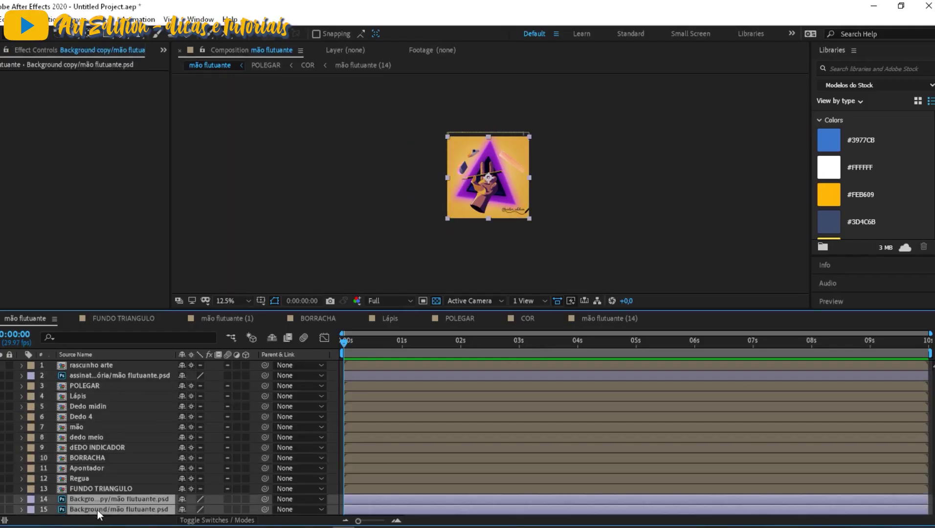
Step: Select the BORRACHA group in Photoshop, and switch back to After Effects to view the artwork's appearance in the mão flutuante composition
key(alt+Tab)
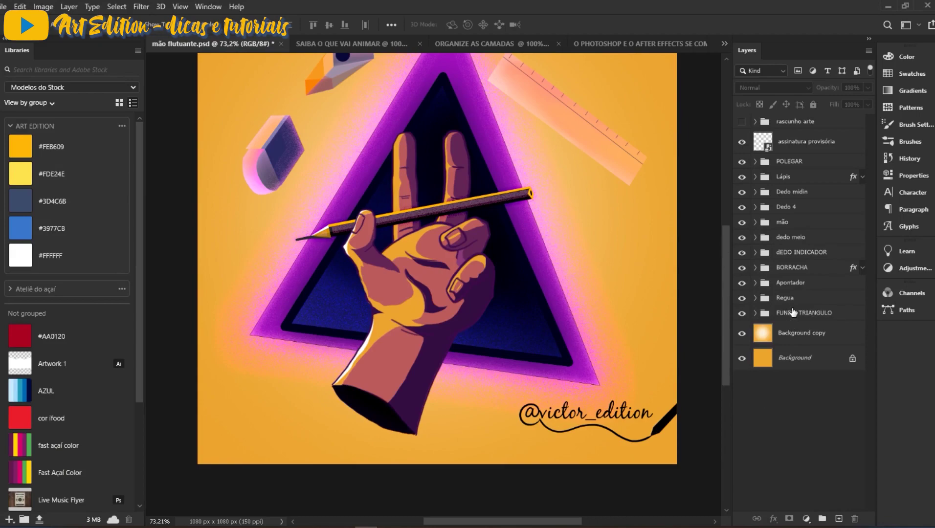
click(793, 271)
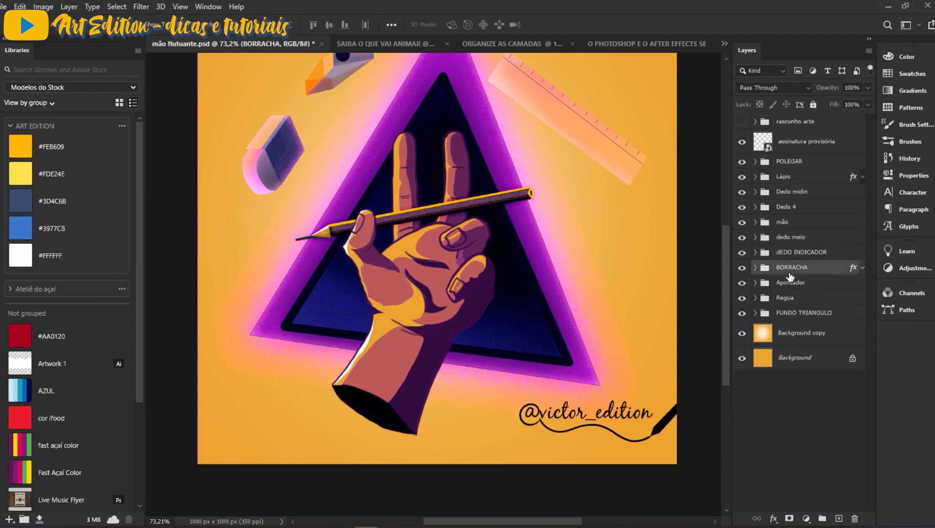
key(alt+Tab)
click(580, 205)
scroll(490, 158, up, 4)
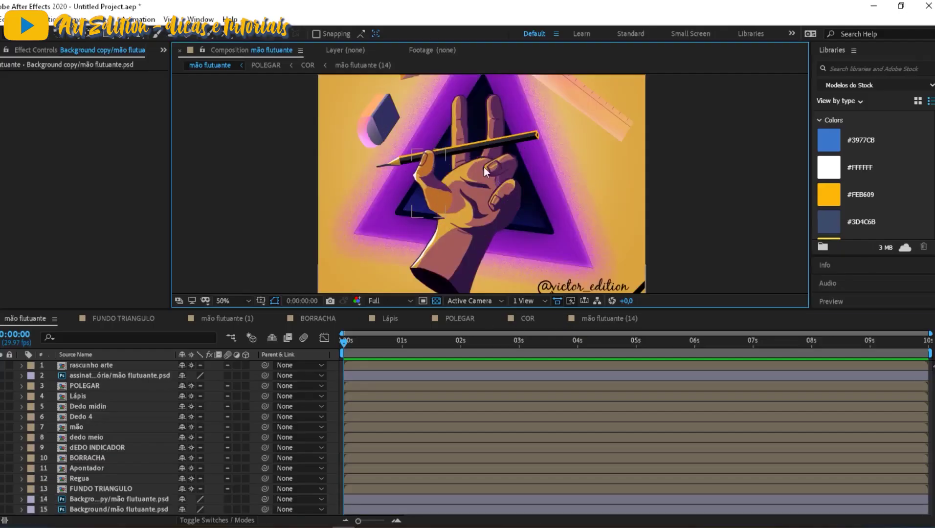
scroll(472, 178, down, 1)
scroll(472, 178, down, 1)
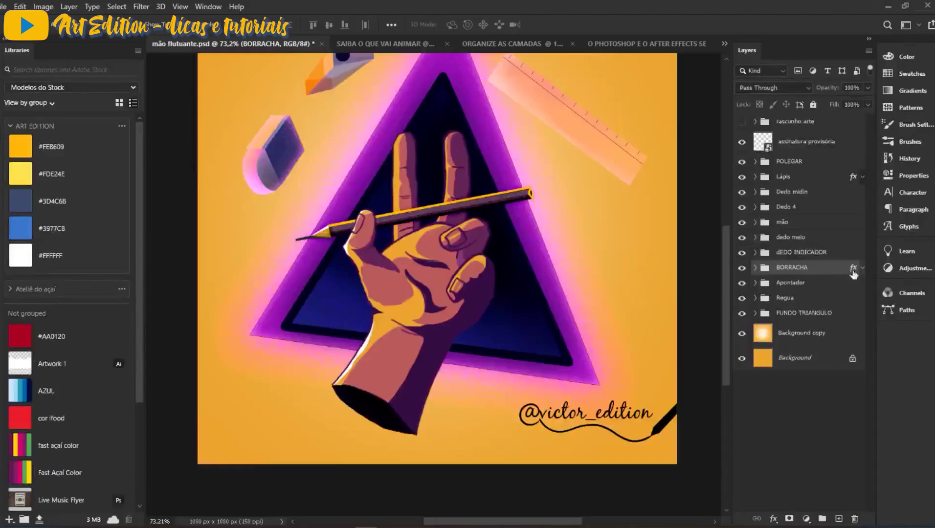
Step: In Photoshop, expand the FUNDO TRIANGULO group and toggle the TRIANGULO layer and its Stroke effect off and on again
click(791, 313)
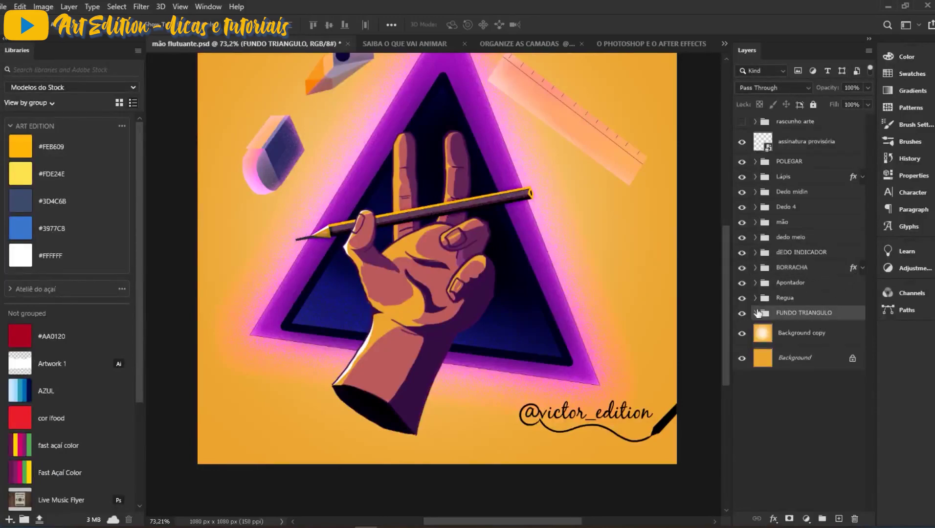
click(754, 313)
click(774, 355)
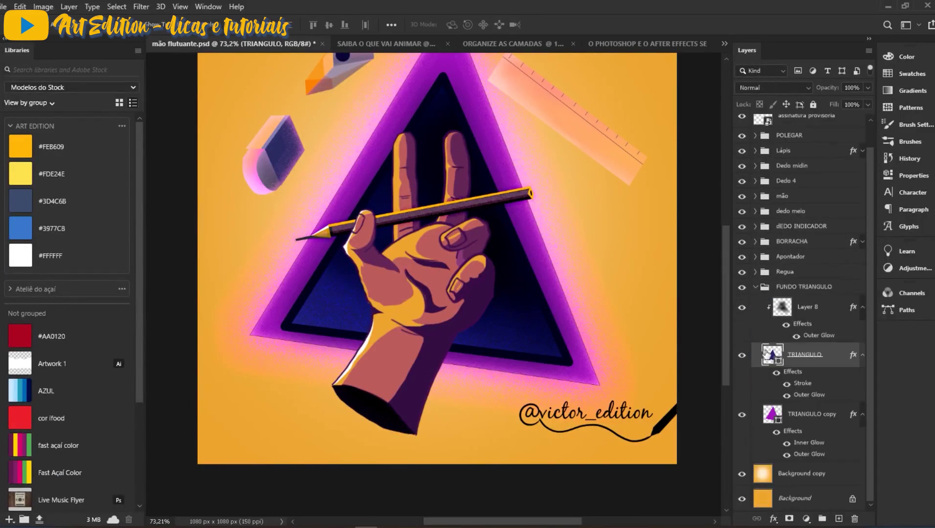
click(742, 356)
click(741, 356)
click(785, 385)
click(786, 386)
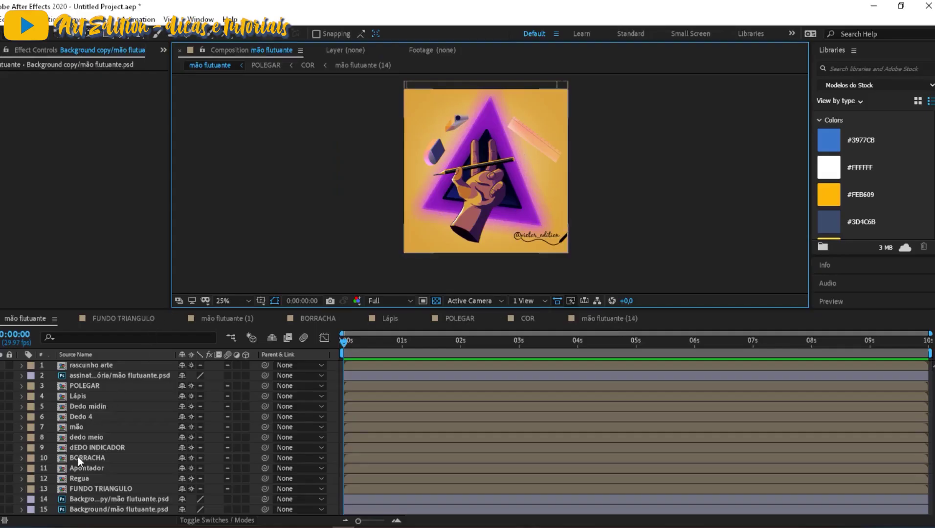
Step: In After Effects, open the FUNDO TRIANGULO composition and expand the Stroke layer style of the mão flutuante (1) layer
double_click(96, 487)
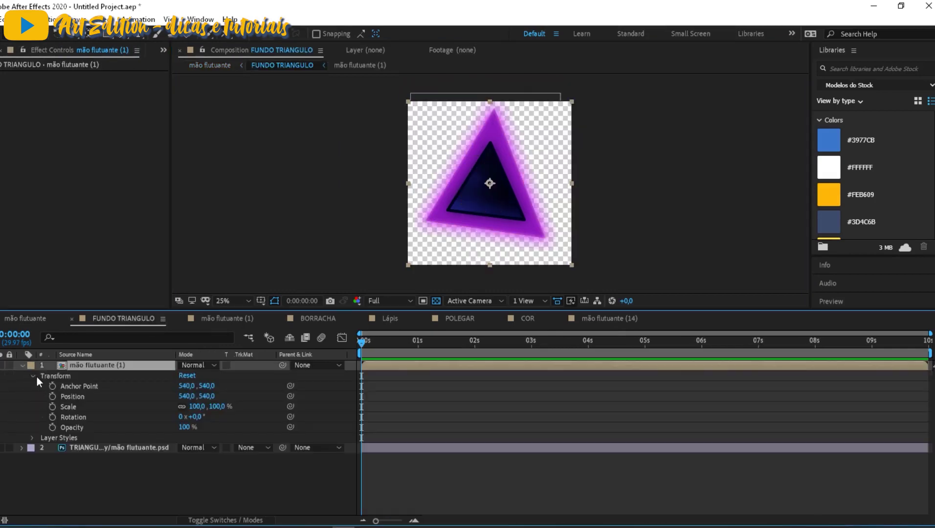
click(34, 436)
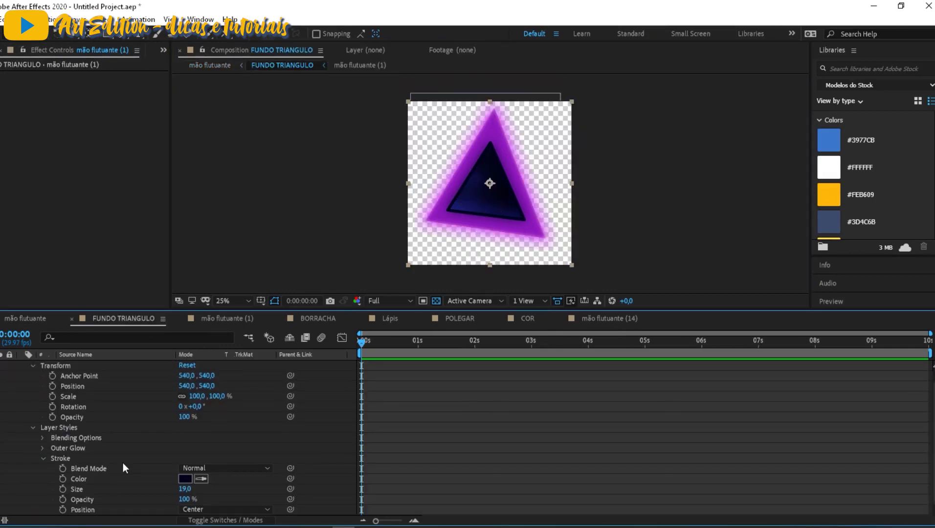
click(67, 458)
scroll(224, 449, down, 1)
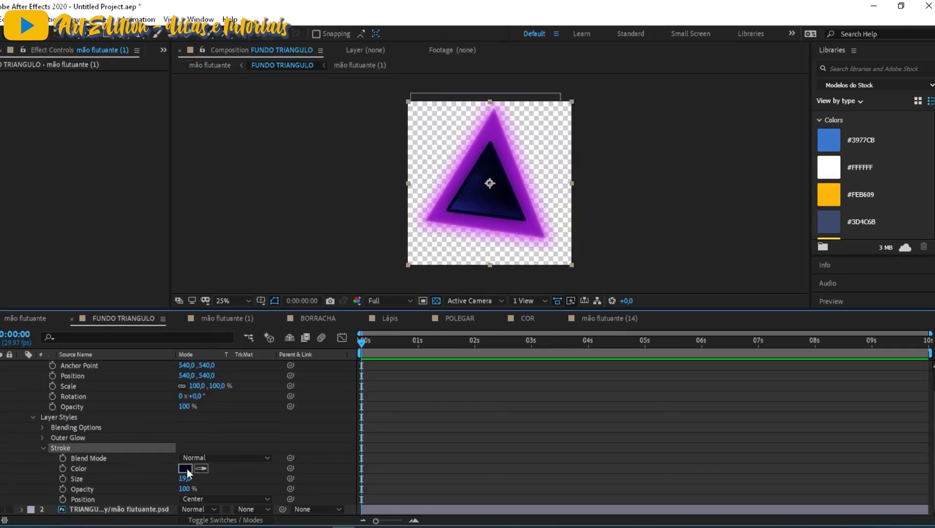
Step: Set the triangle's Stroke color to bright orange and view the change in the main mão flutuante composition
click(187, 469)
drag(764, 308, 768, 337)
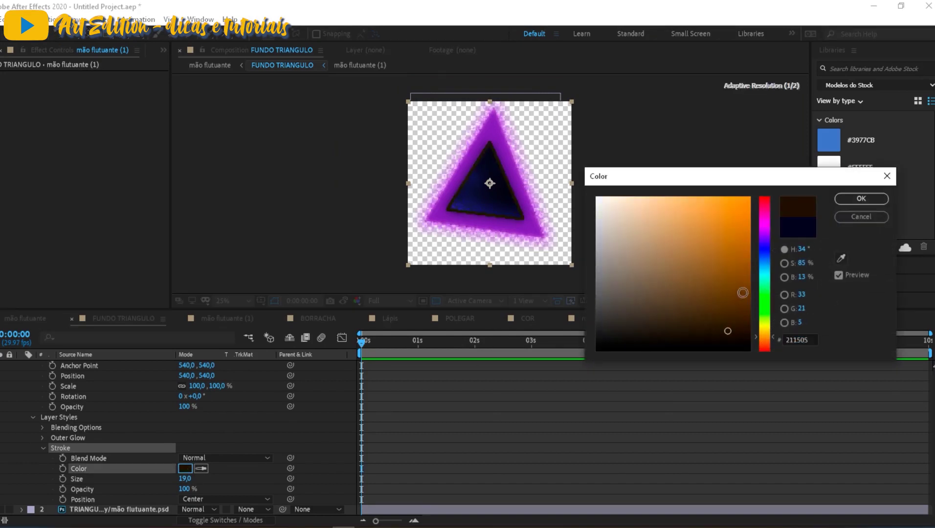
drag(726, 252, 769, 179)
click(861, 199)
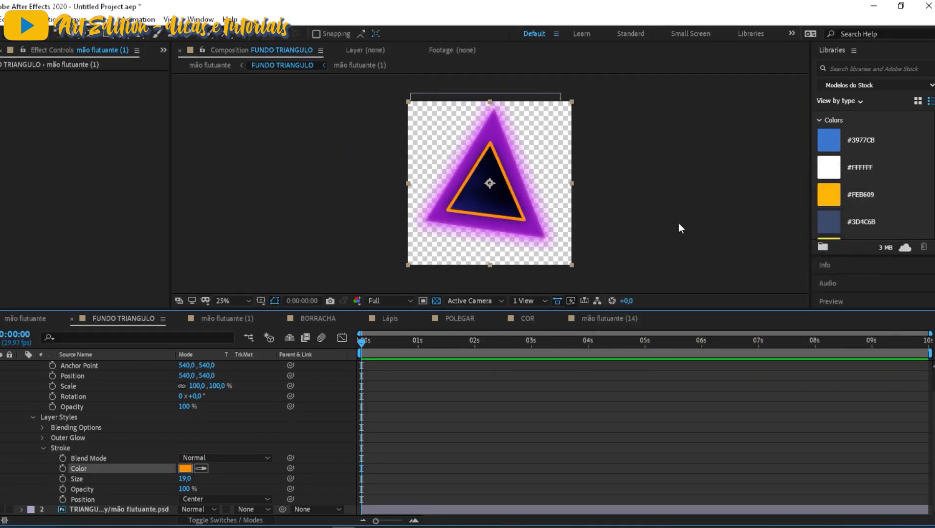
click(10, 322)
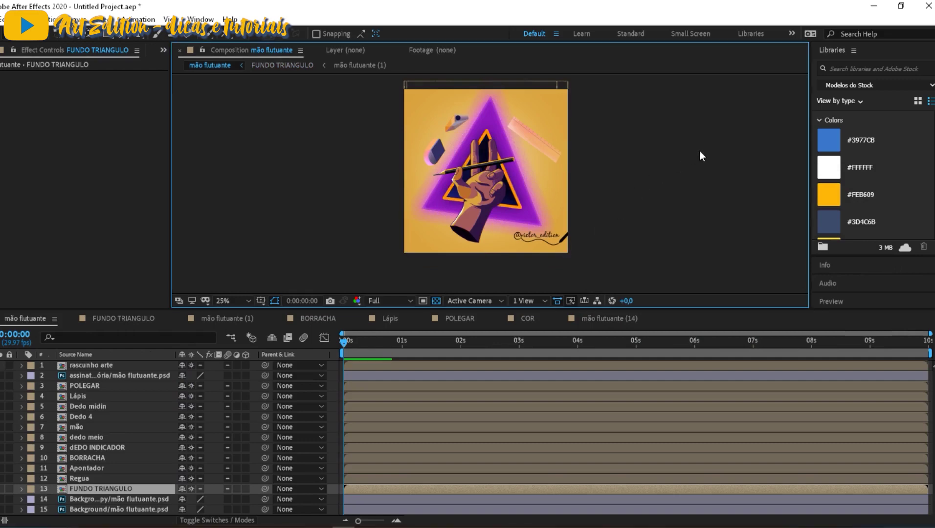
drag(372, 341, 344, 341)
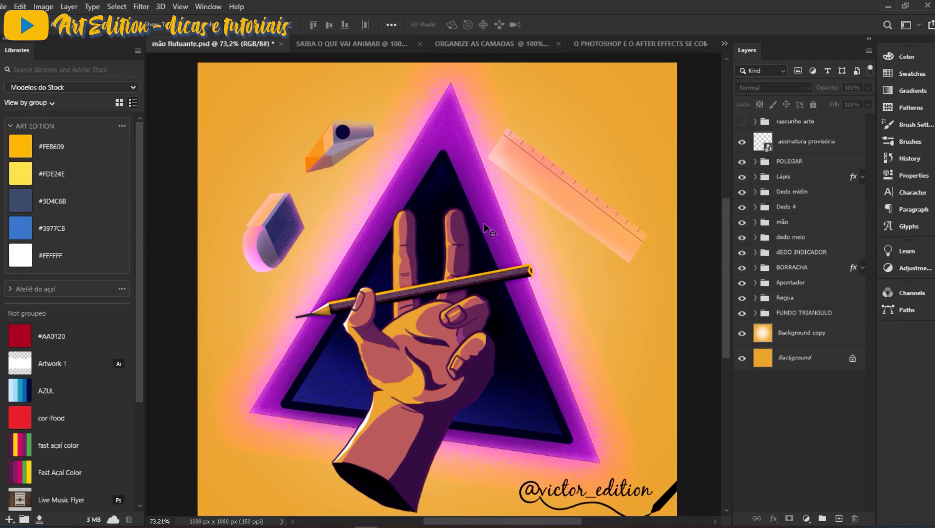
Step: In Photoshop, select the eraser's BORRACHA group, look over its PNG Export As settings, and close them without exporting
scroll(484, 234, up, 5)
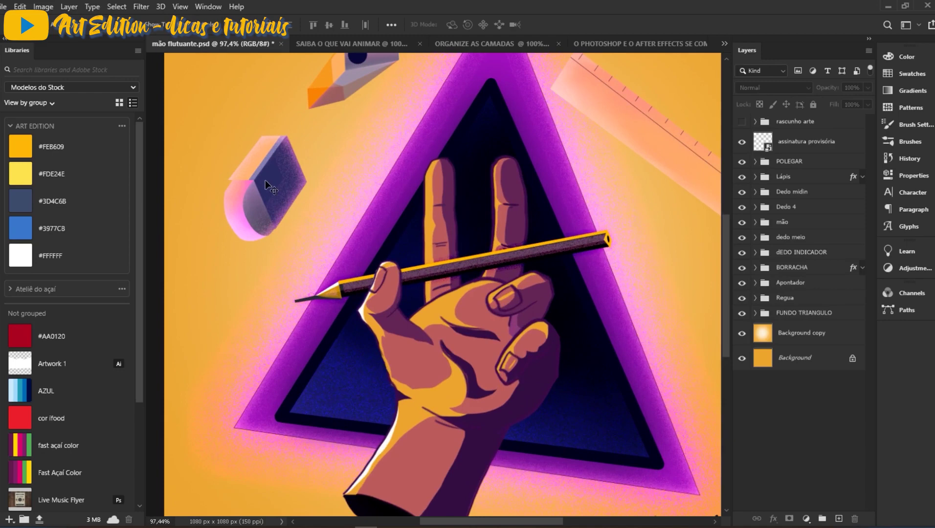
click(281, 188)
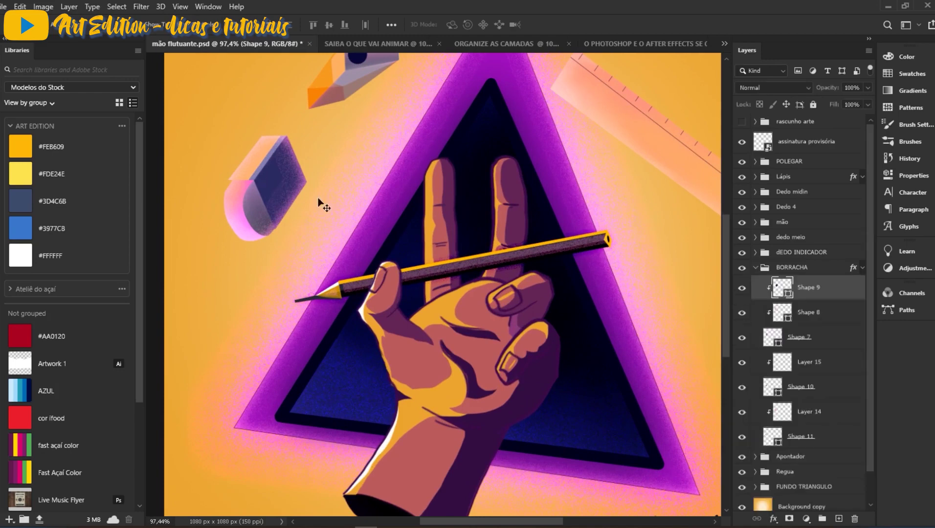
click(756, 268)
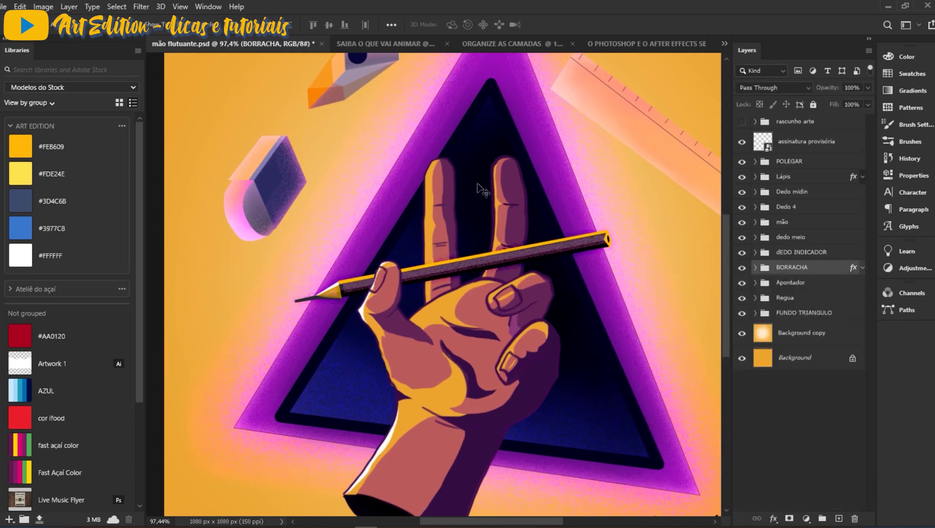
click(74, 8)
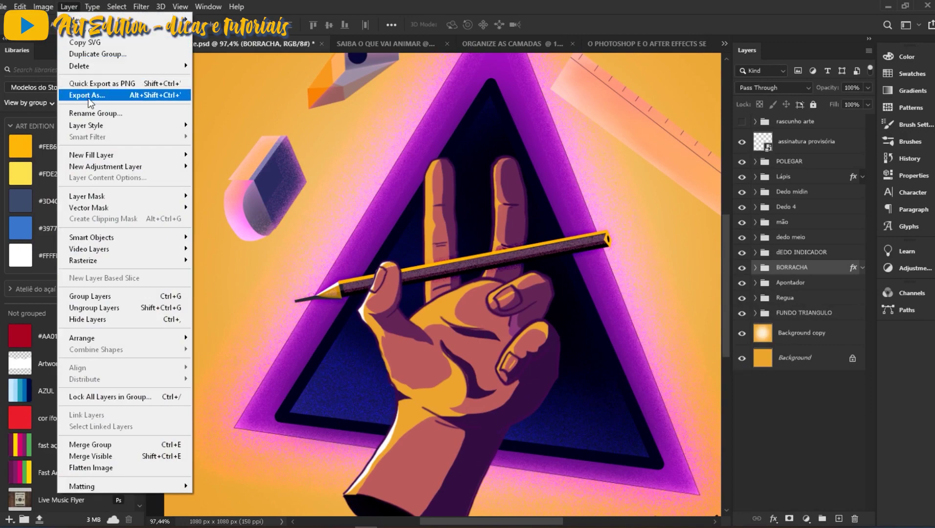
click(108, 96)
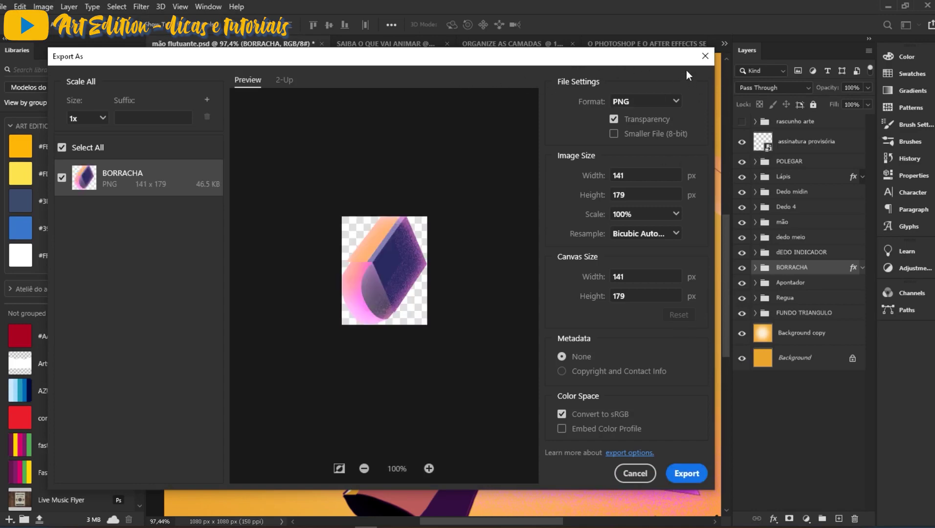
click(704, 56)
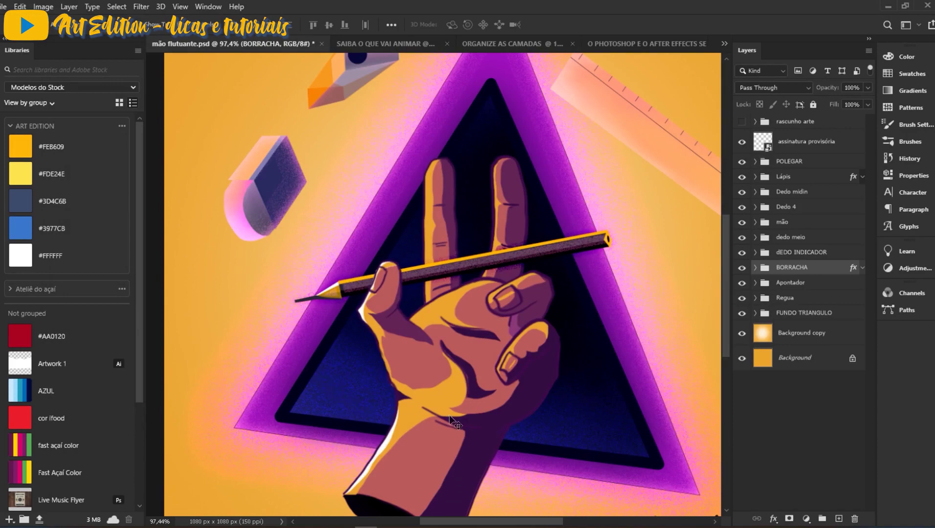
key(ctrl+minus)
key(ctrl+minus)
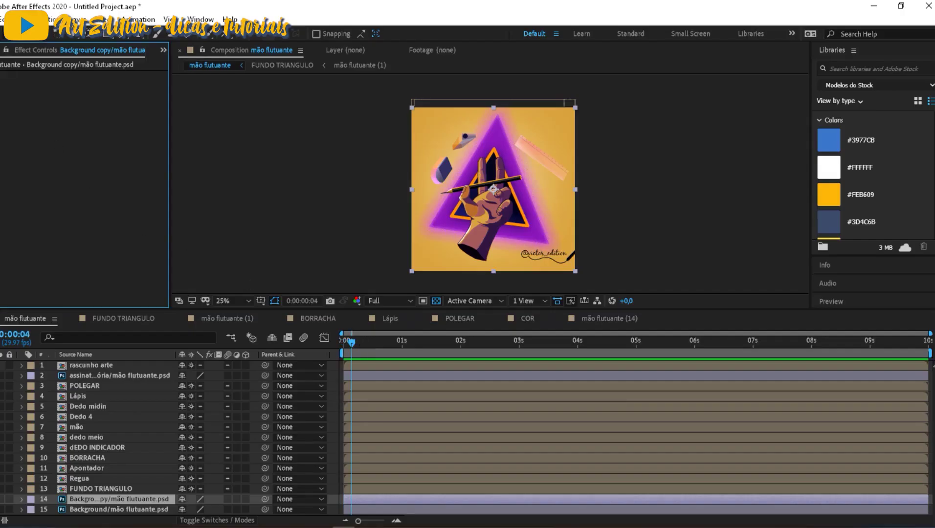
Step: In After Effects, bring up the project items, start a file import and select mão flutuante.psd in the Mão flutuante folder
key(ctrl+w)
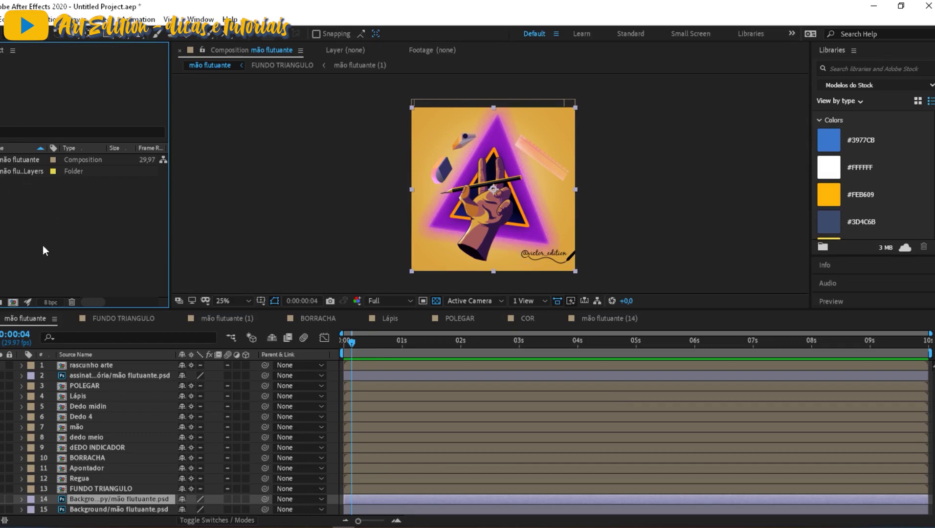
double_click(96, 199)
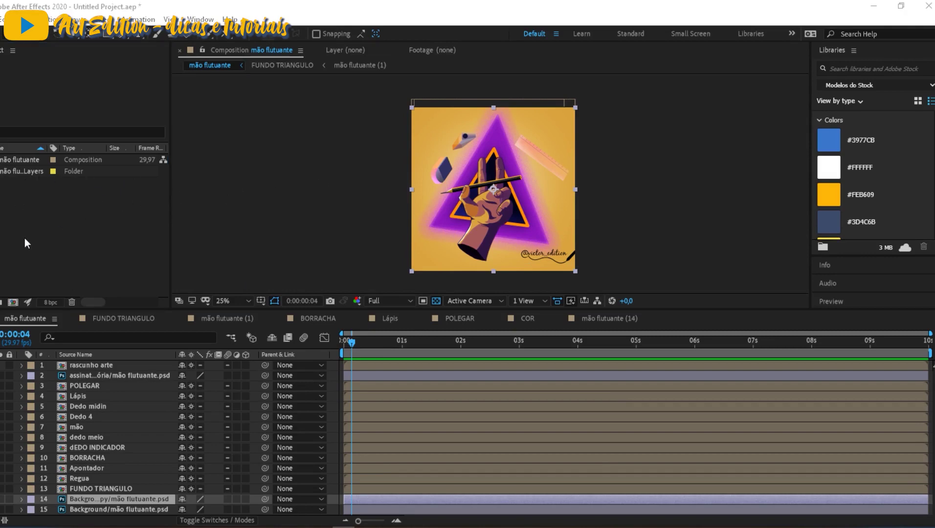
click(434, 202)
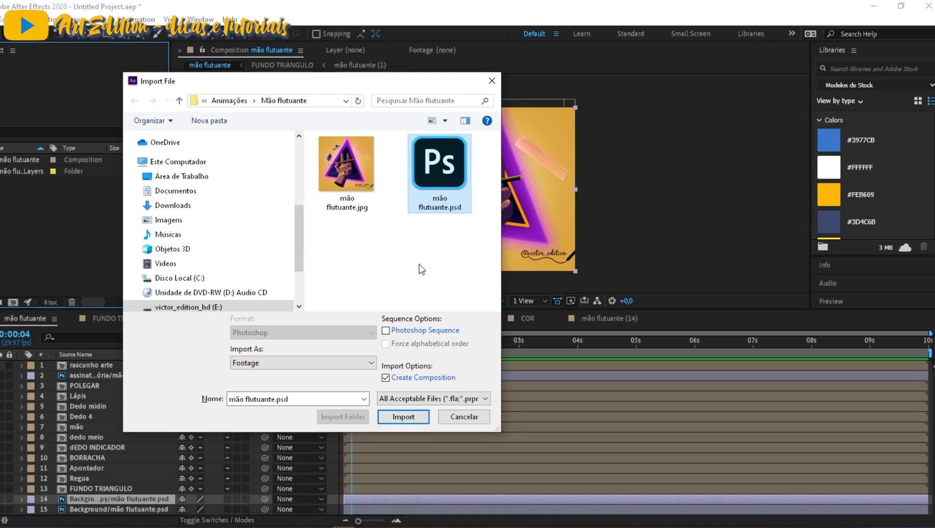
Step: Switch to Photoshop, deselect all layers of the artwork, and return to the pending After Effects import
key(alt+Tab)
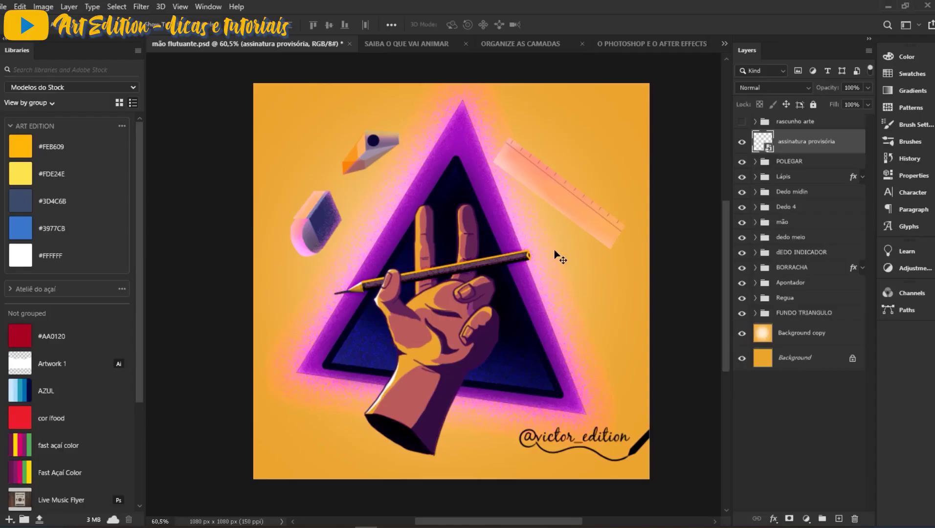
click(803, 406)
key(alt+Tab)
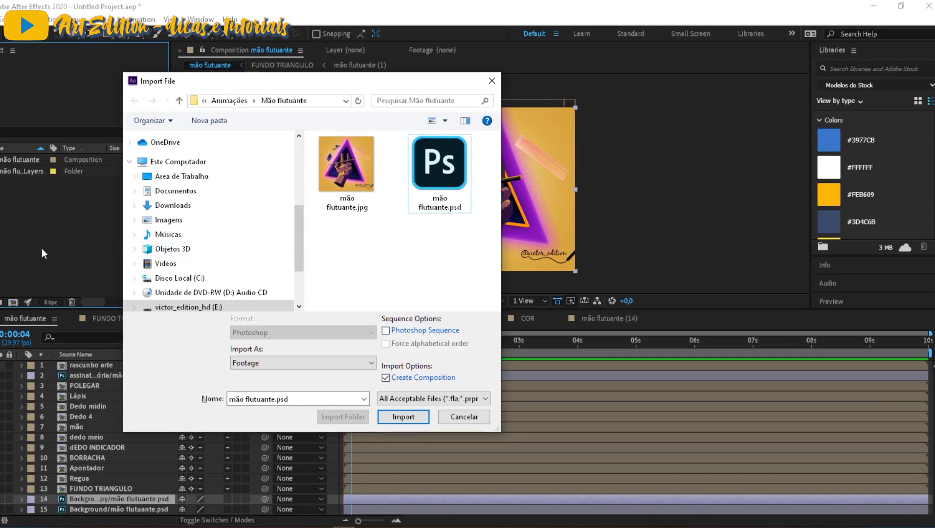
Step: Switch to Photoshop, recolor the eraser's Shape 9 in the BORRACHA group to bright green, and save the file
key(alt+Tab)
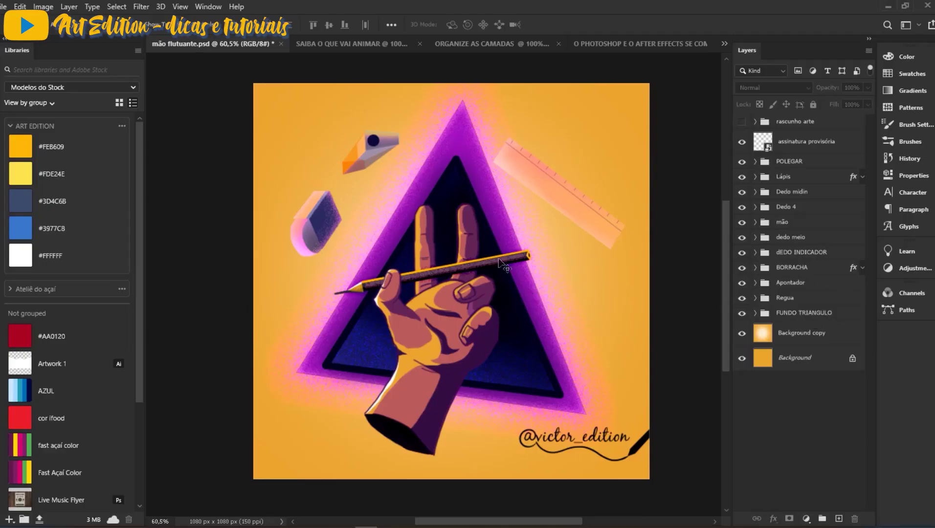
click(324, 216)
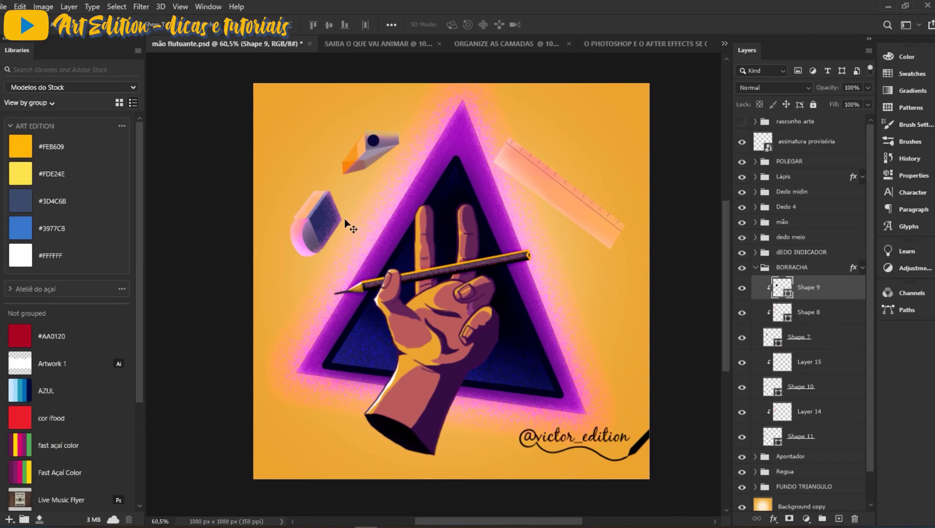
double_click(781, 288)
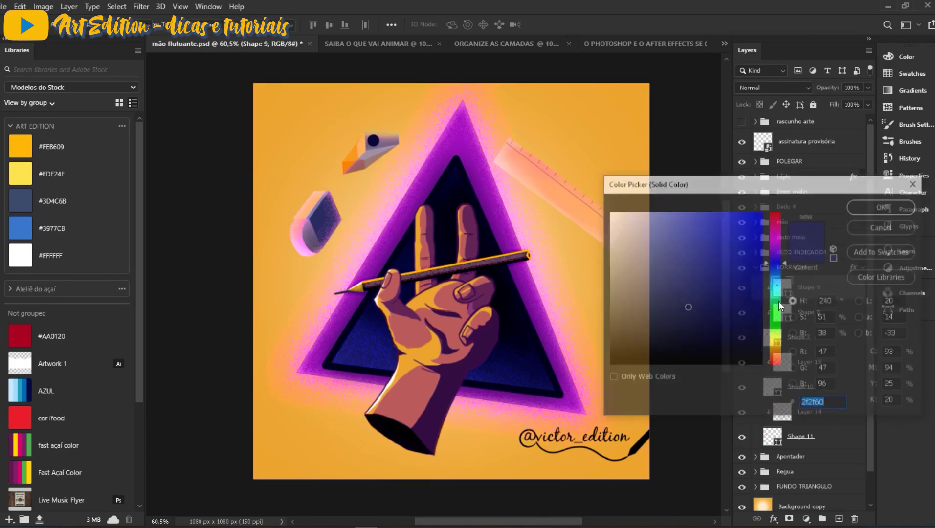
mouse_move(707, 265)
mouse_down()
mouse_move(736, 244)
mouse_move(618, 230)
mouse_move(715, 326)
mouse_up()
drag(776, 264, 776, 321)
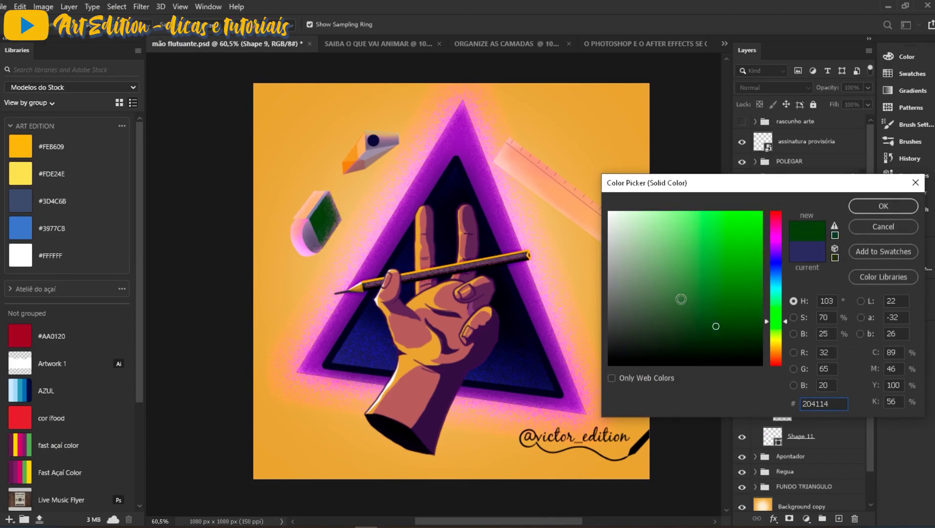
drag(678, 298, 701, 202)
click(883, 206)
key(v)
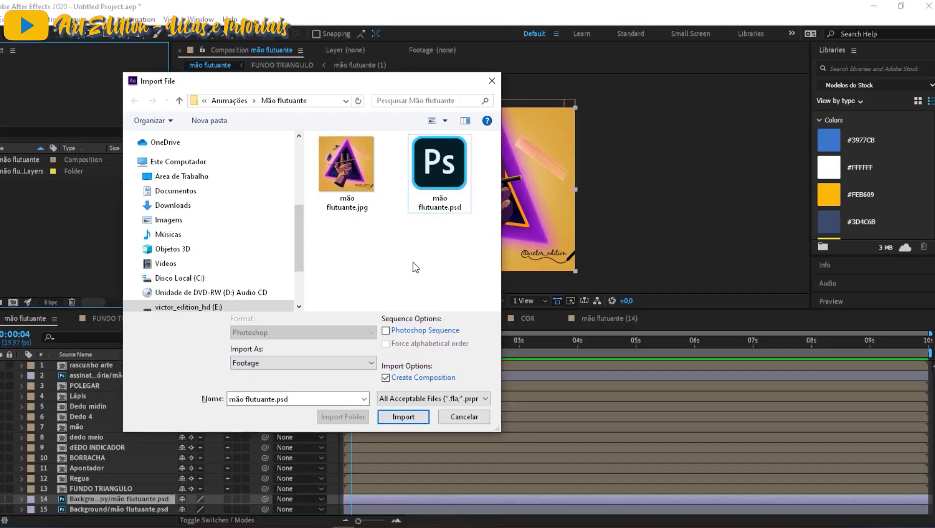
Step: In After Effects, cancel the pending file import, return to the first frame, and examine the eraser's color in the mão flutuante composition
click(491, 81)
click(667, 185)
key(Home)
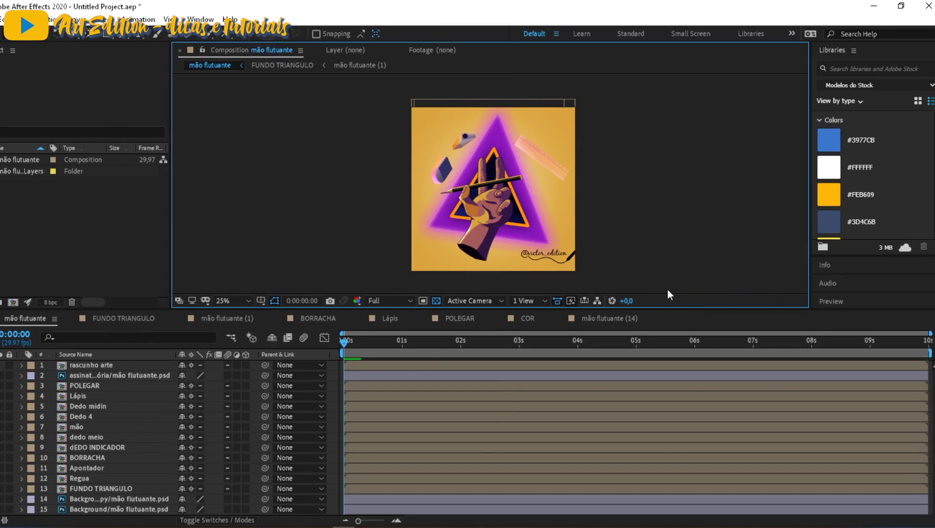
key(period)
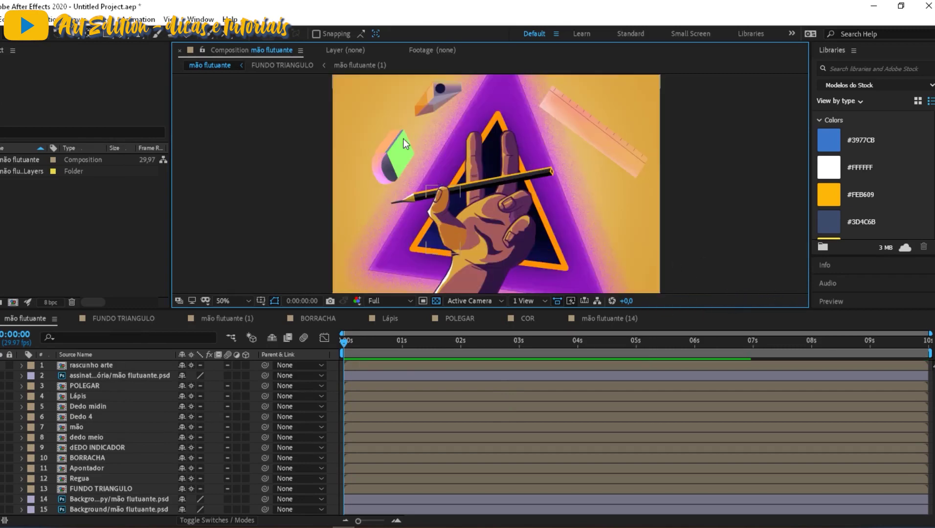
key(period)
key(comma)
key(comma)
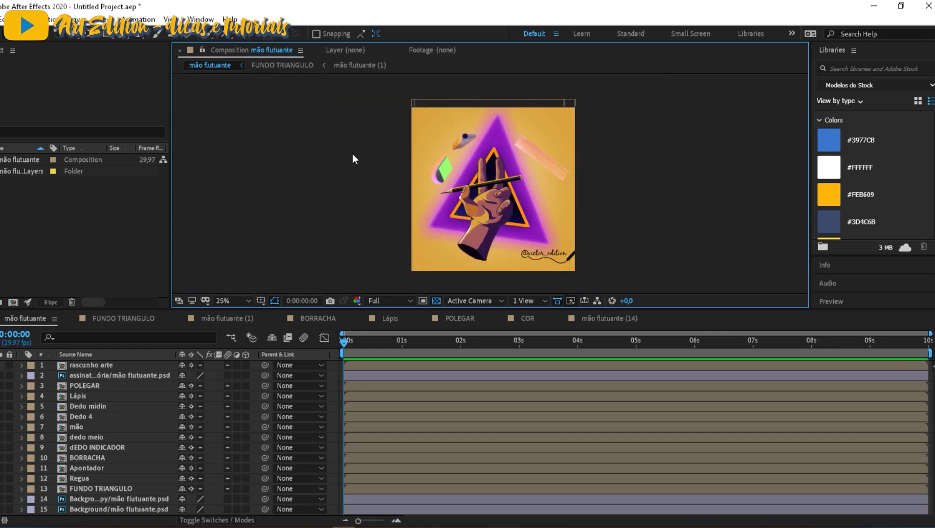
drag(393, 340, 342, 343)
click(679, 156)
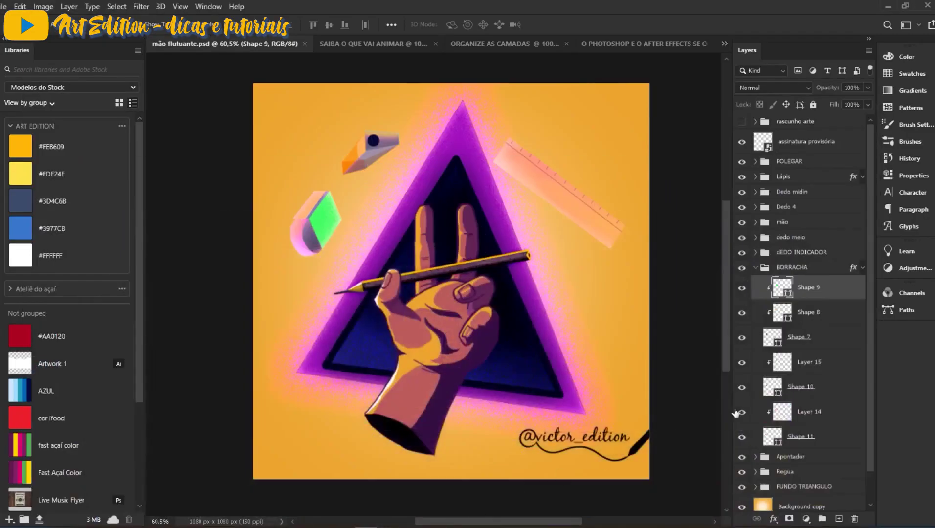
Step: Switch to Photoshop, look over the layer stack, and collapse the BORRACHA group, leaving no layer selected
scroll(867, 290, down, 2)
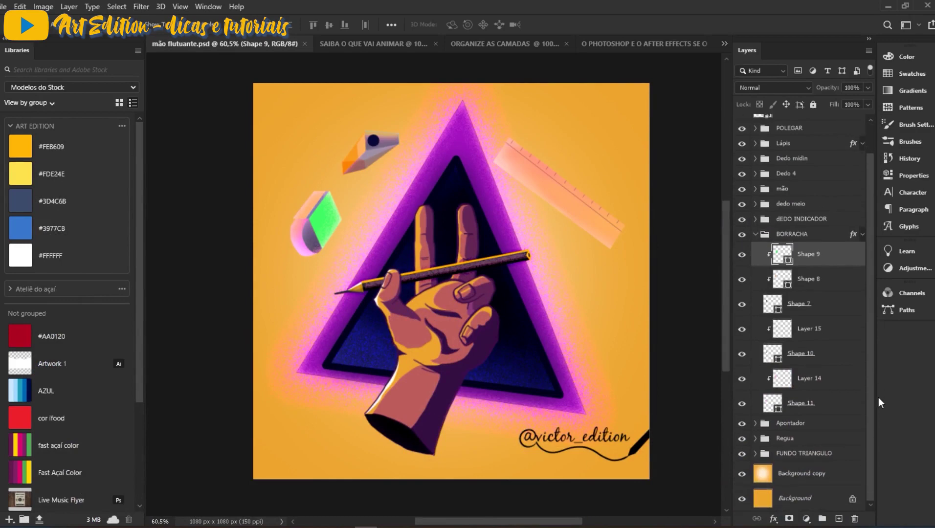
scroll(860, 314, up, 2)
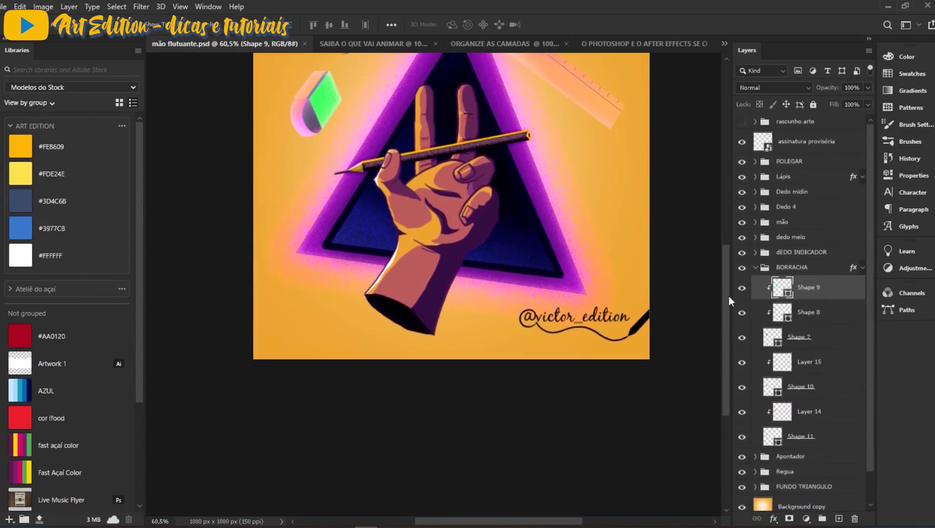
click(755, 267)
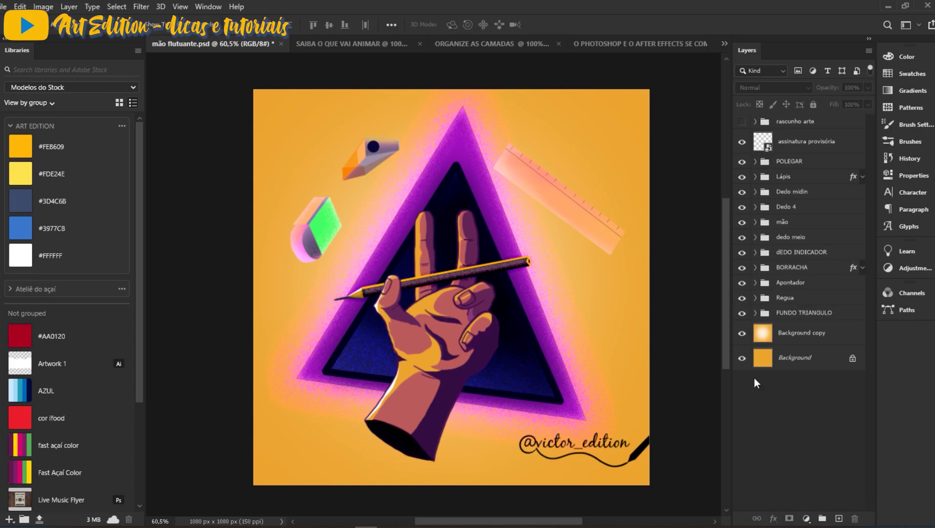
drag(725, 239, 726, 225)
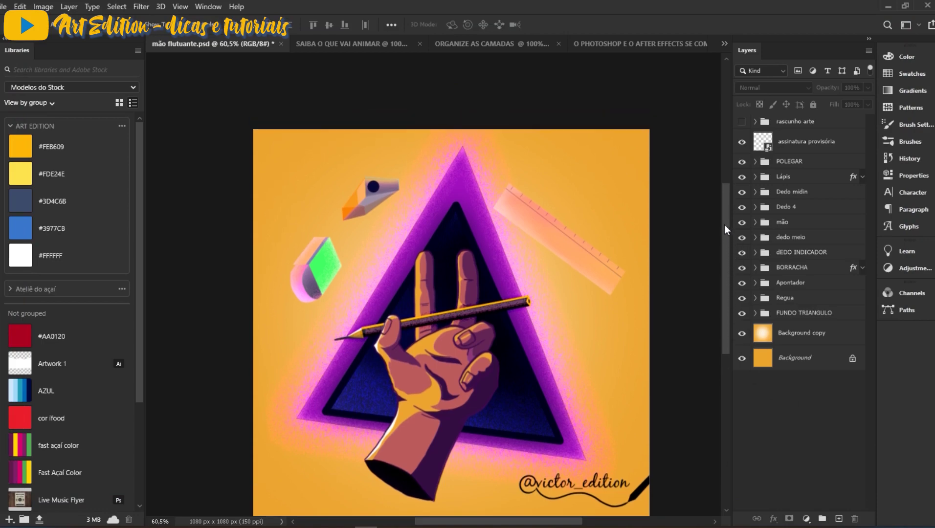
scroll(542, 256, down, 1)
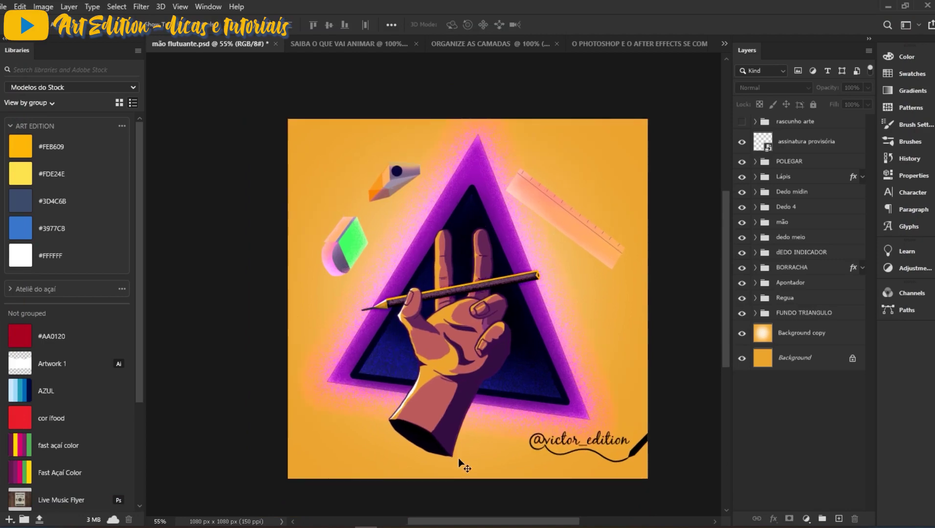
scroll(460, 459, up, 1)
drag(576, 300, 563, 292)
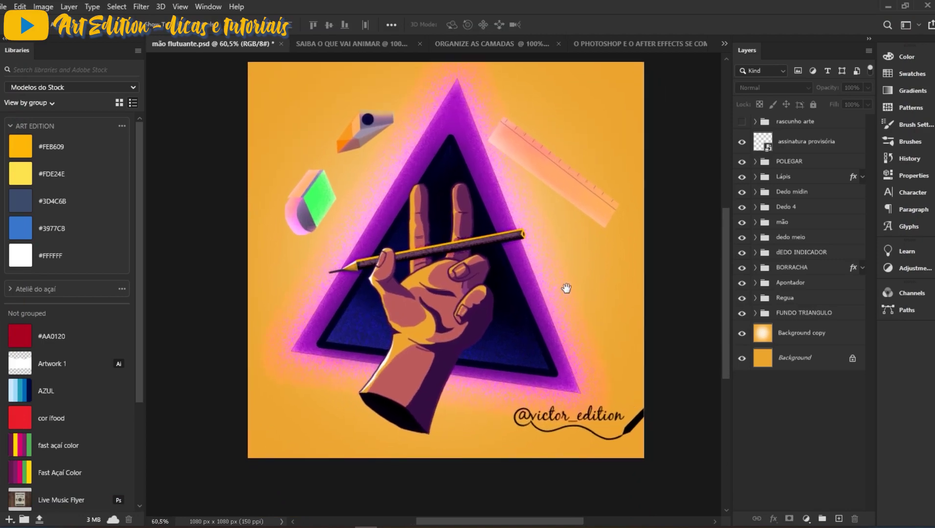